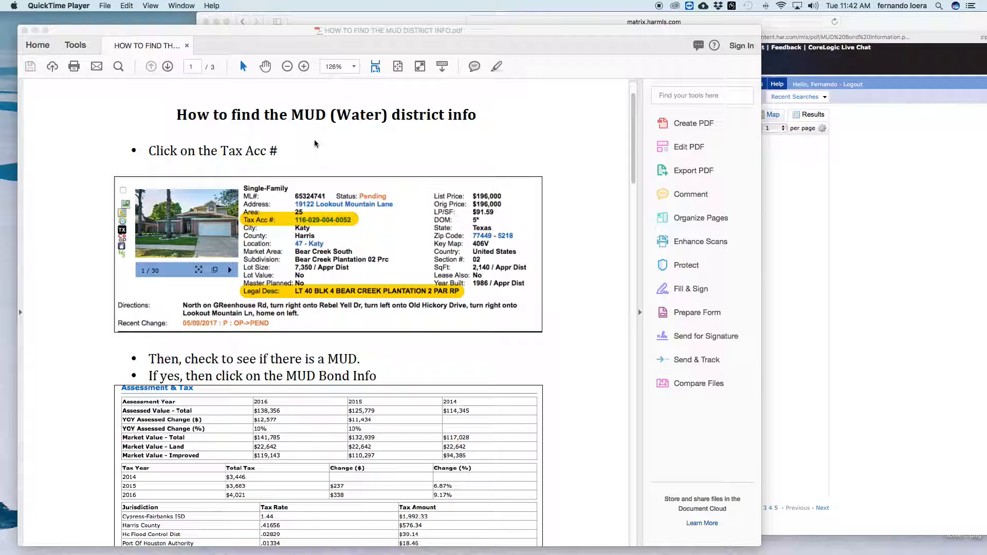
{"action": "scroll", "coordinate": [315, 144], "scroll_direction": "down", "scroll_amount": 20}
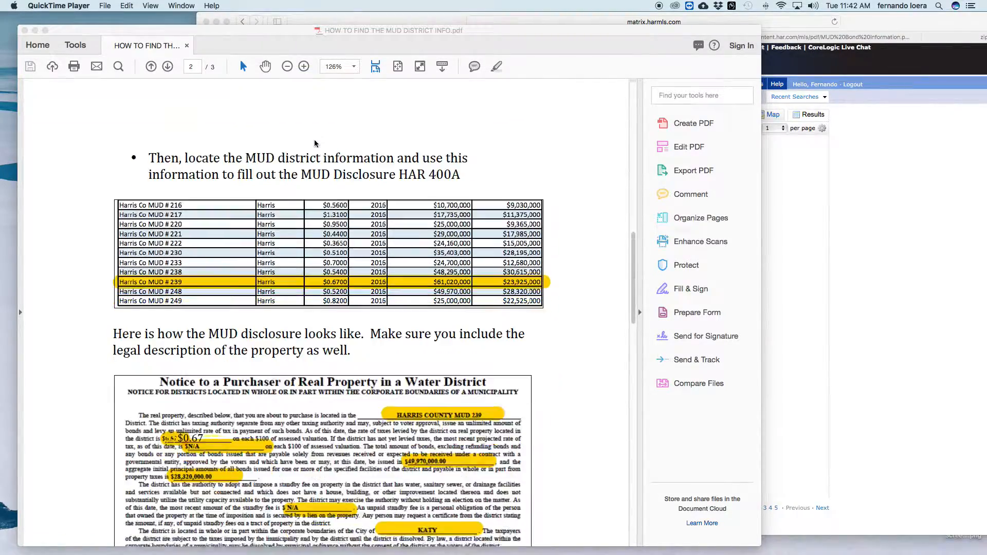
{"action": "scroll", "coordinate": [315, 144], "scroll_direction": "down", "scroll_amount": 2}
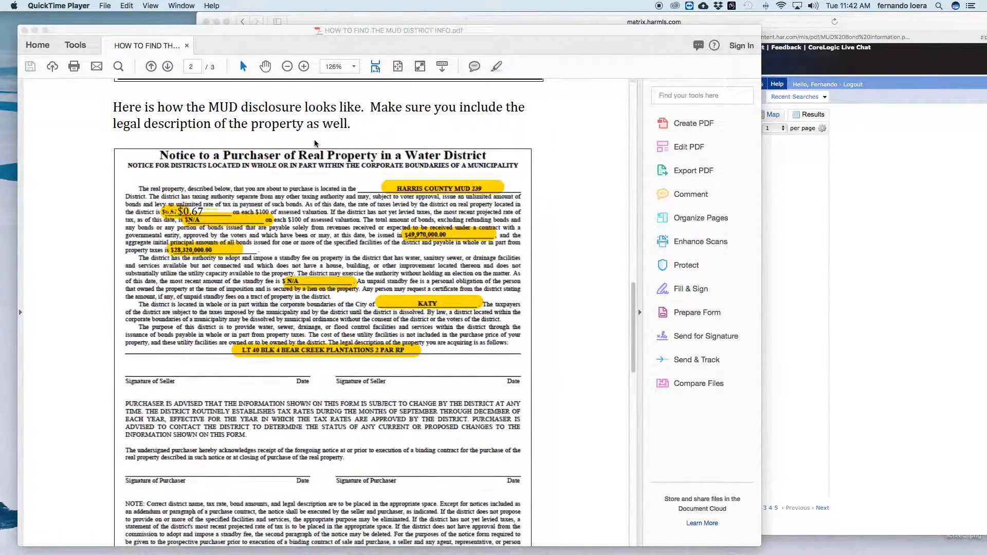
{"action": "scroll", "coordinate": [315, 144], "scroll_direction": "up", "scroll_amount": 20}
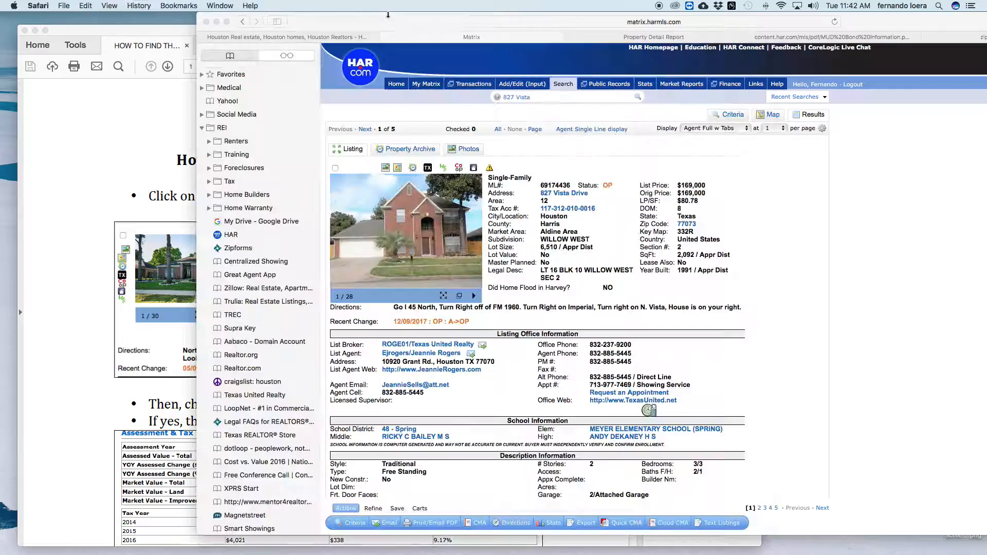
{"action": "left_click", "coordinate": [389, 18]}
{"action": "left_click_drag", "start_coordinate": [410, 18], "coordinate": [290, 18]}
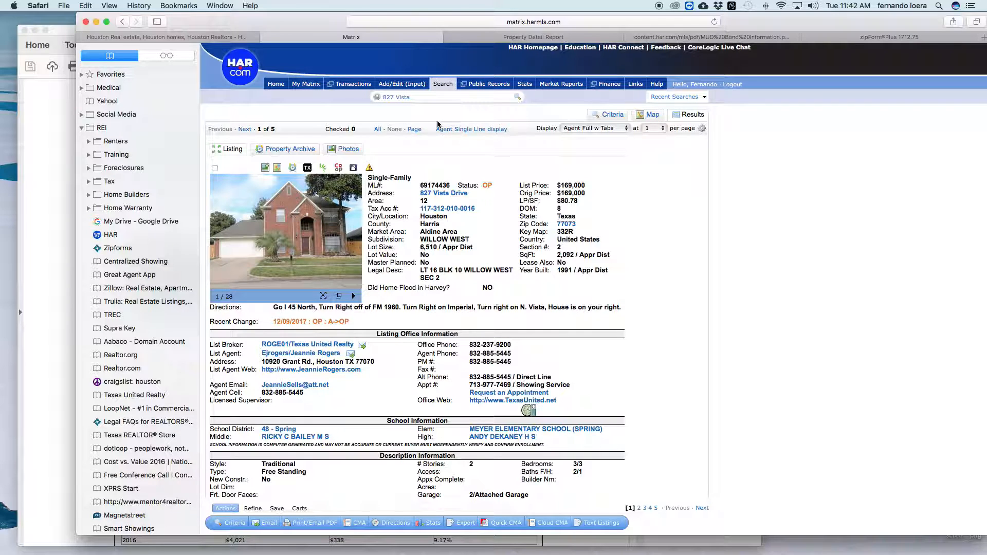
{"action": "scroll", "coordinate": [447, 136], "scroll_direction": "down", "scroll_amount": 2}
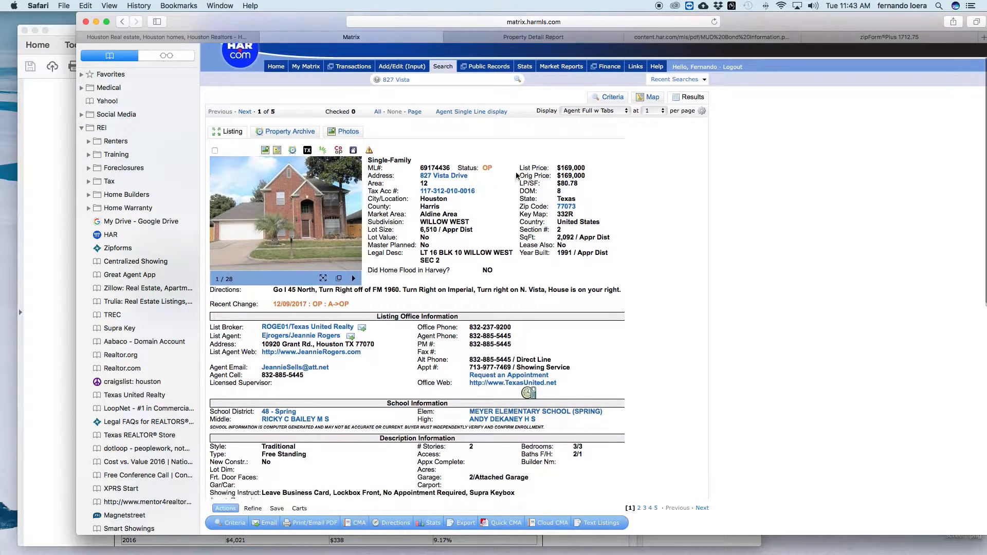
{"action": "scroll", "coordinate": [452, 142], "scroll_direction": "up", "scroll_amount": 2}
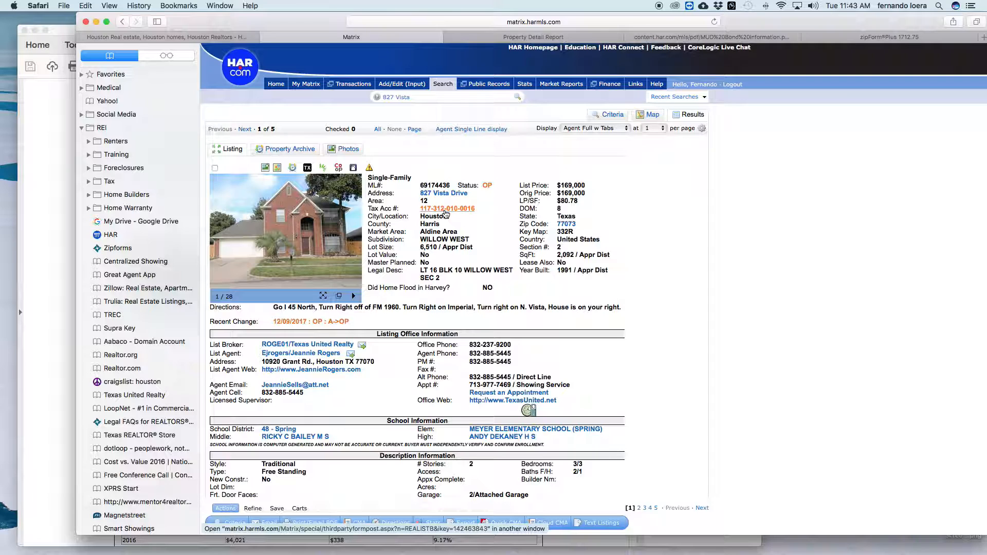
{"action": "left_click", "coordinate": [504, 37]}
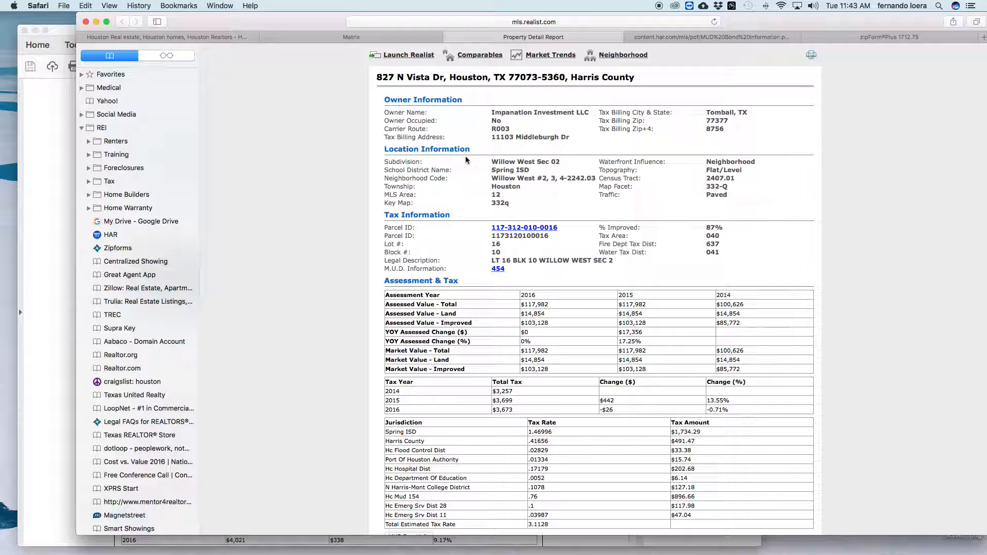
{"action": "scroll", "coordinate": [465, 160], "scroll_direction": "down", "scroll_amount": 3}
{"action": "scroll", "coordinate": [465, 160], "scroll_direction": "up", "scroll_amount": 2}
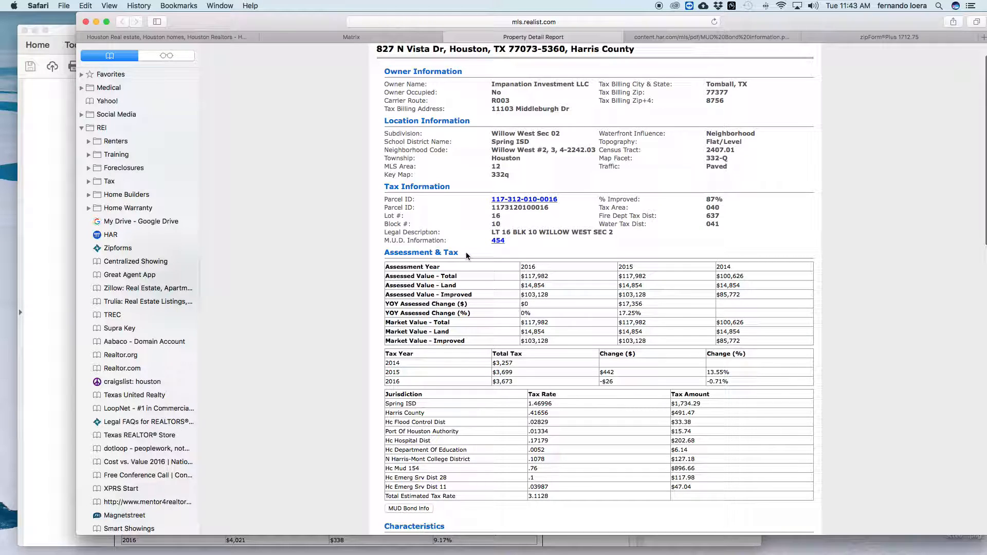
{"action": "left_click_drag", "start_coordinate": [467, 252], "coordinate": [382, 250]}
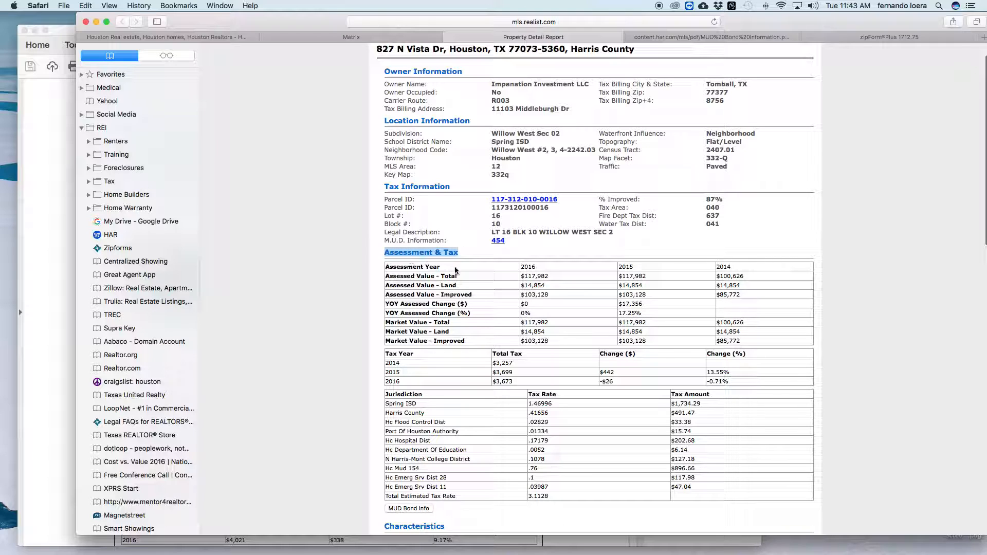
{"action": "scroll", "coordinate": [455, 270], "scroll_direction": "down", "scroll_amount": 3}
{"action": "left_click", "coordinate": [434, 311]}
{"action": "left_click_drag", "start_coordinate": [434, 314], "coordinate": [384, 312]}
{"action": "scroll", "coordinate": [449, 319], "scroll_direction": "down", "scroll_amount": 2}
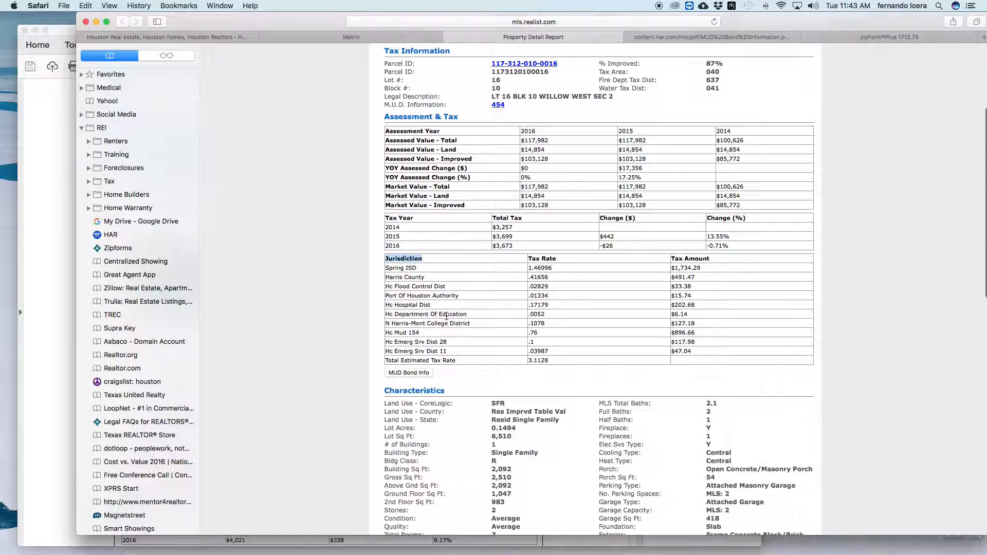
{"action": "left_click", "coordinate": [428, 337]}
{"action": "left_click_drag", "start_coordinate": [419, 334], "coordinate": [385, 334]}
{"action": "left_click", "coordinate": [426, 334]}
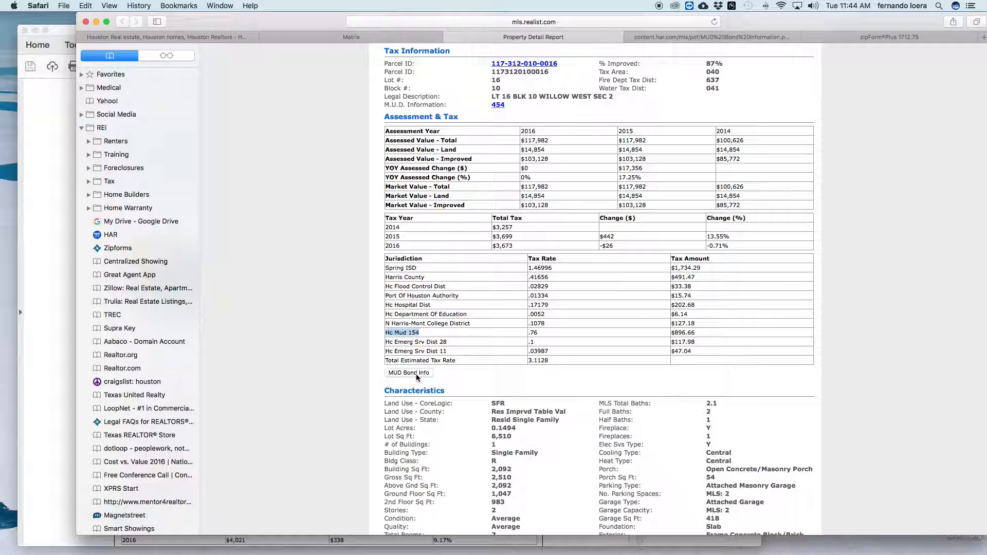
Switch to the HAR M.U.D. Bond Information PDF and scroll through it.
{"action": "left_click", "coordinate": [665, 36]}
{"action": "scroll", "coordinate": [585, 152], "scroll_direction": "up", "scroll_amount": 9}
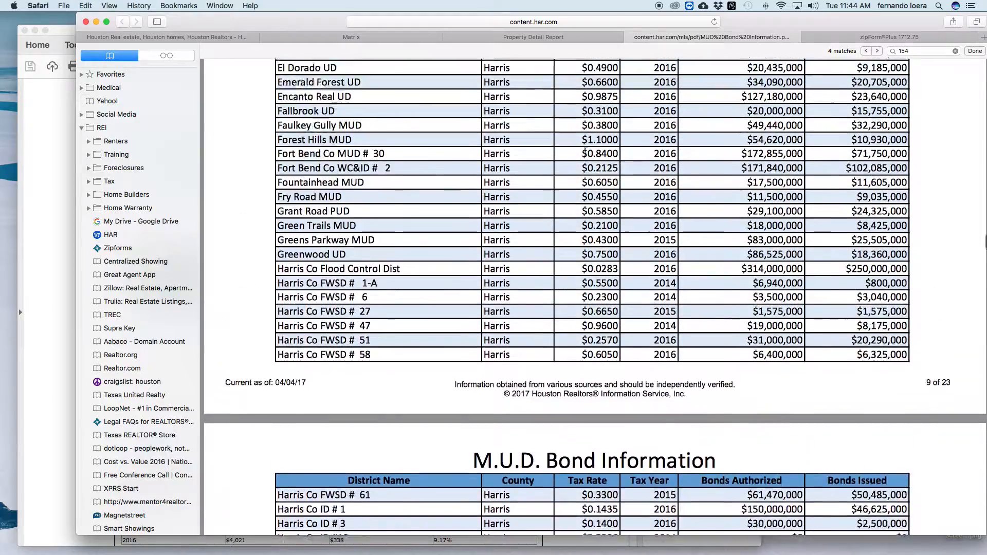
{"action": "scroll", "coordinate": [585, 151], "scroll_direction": "up", "scroll_amount": 20}
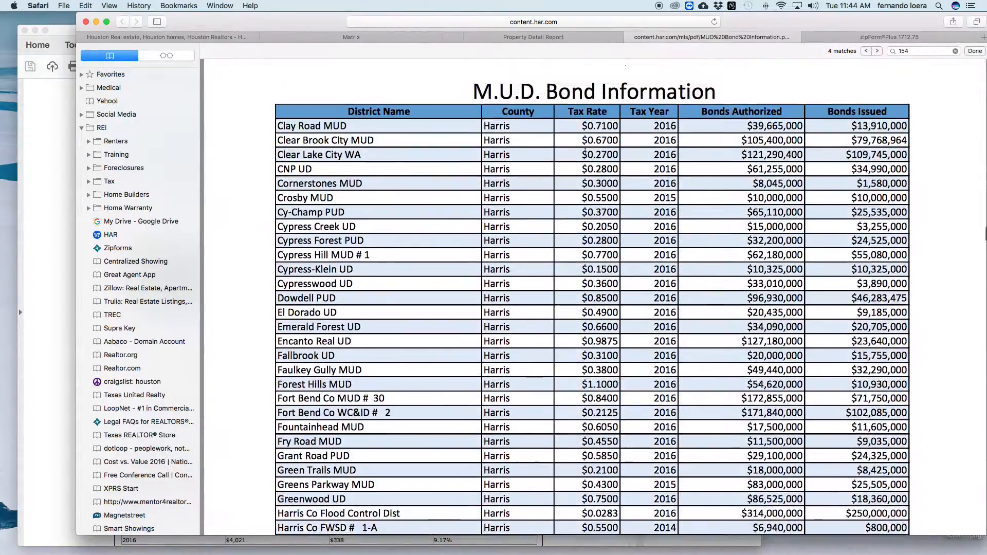
{"action": "scroll", "coordinate": [585, 152], "scroll_direction": "up", "scroll_amount": 20}
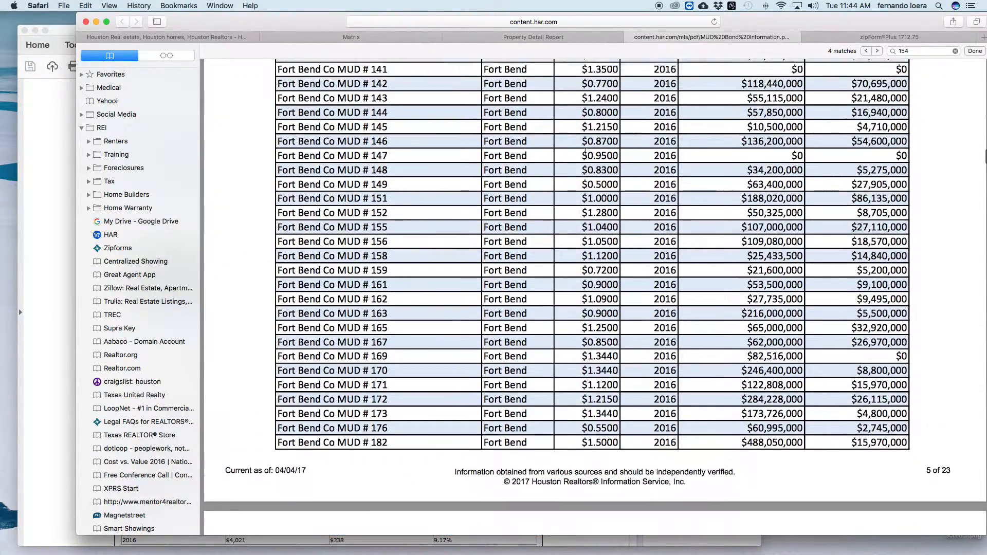
{"action": "scroll", "coordinate": [588, 164], "scroll_direction": "down", "scroll_amount": 15}
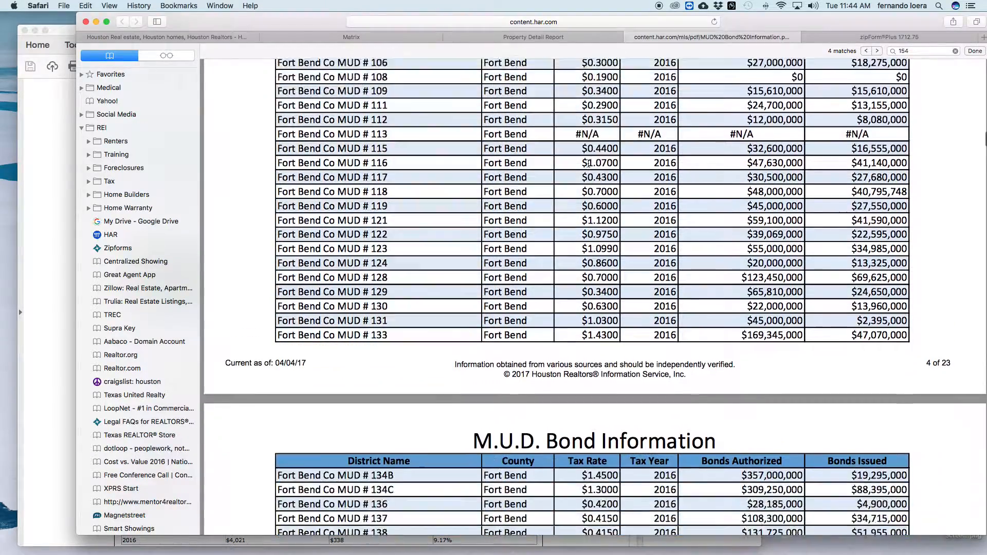
{"action": "scroll", "coordinate": [588, 164], "scroll_direction": "down", "scroll_amount": 3}
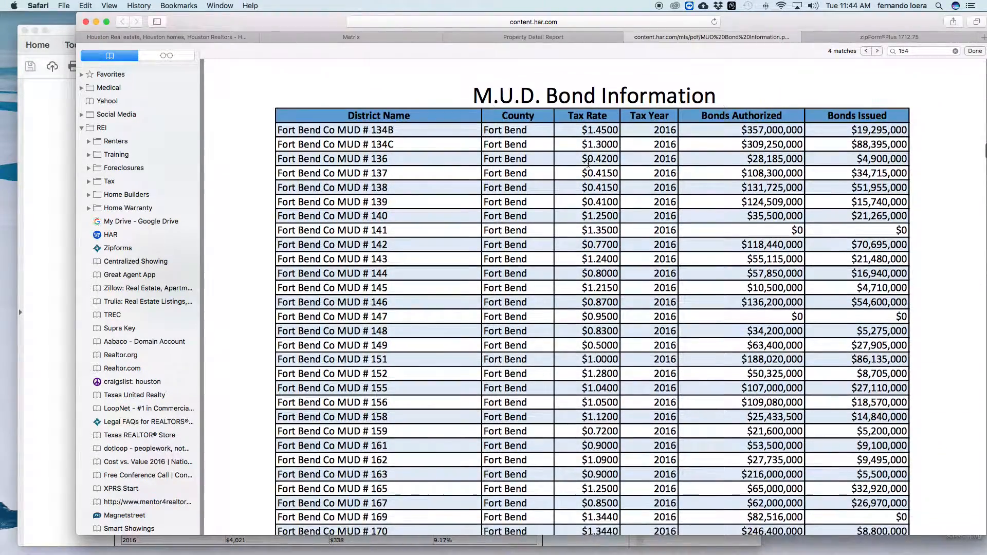
{"action": "scroll", "coordinate": [588, 164], "scroll_direction": "up", "scroll_amount": 7}
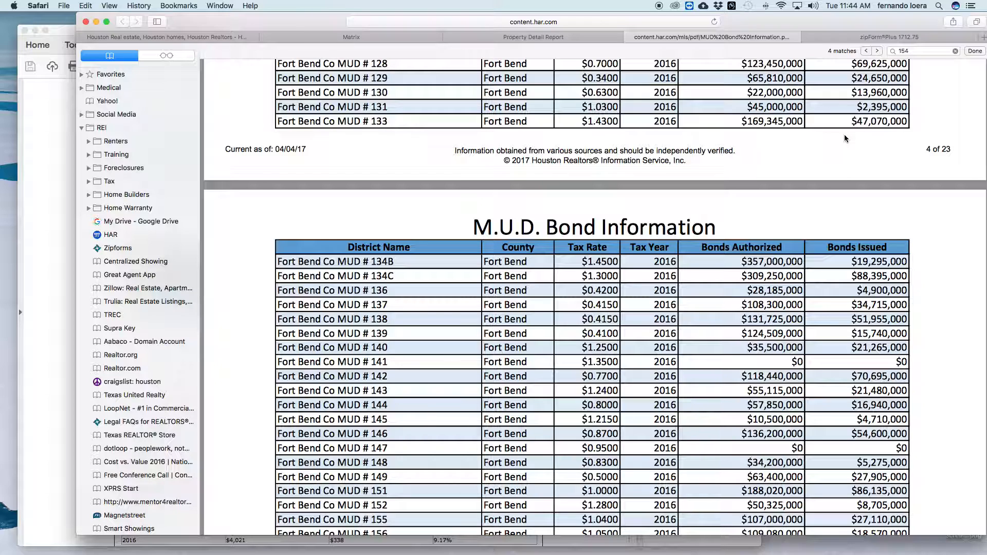
Step through the 154 search matches to Harris Co MUD # 154 and select its row.
{"action": "left_click", "coordinate": [908, 51]}
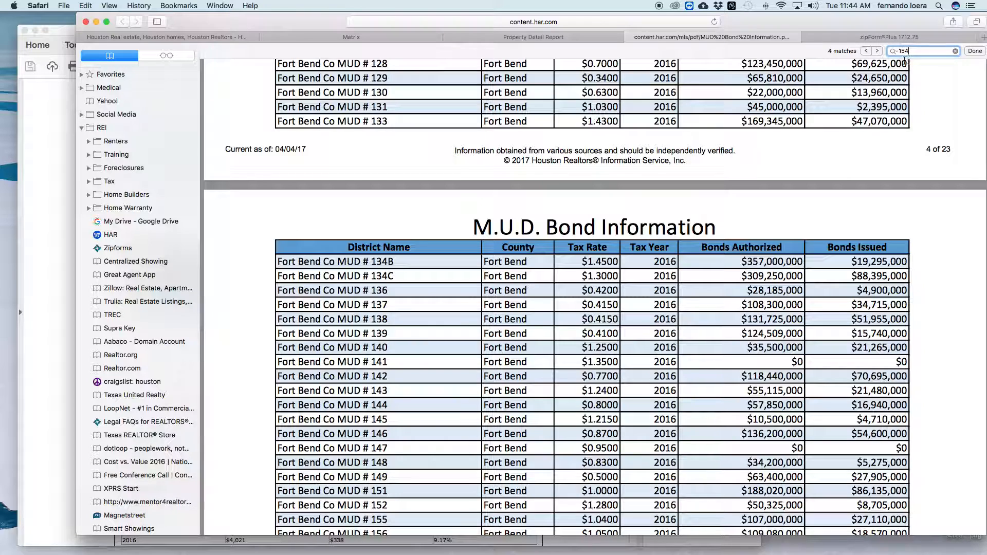
{"action": "left_click", "coordinate": [878, 51]}
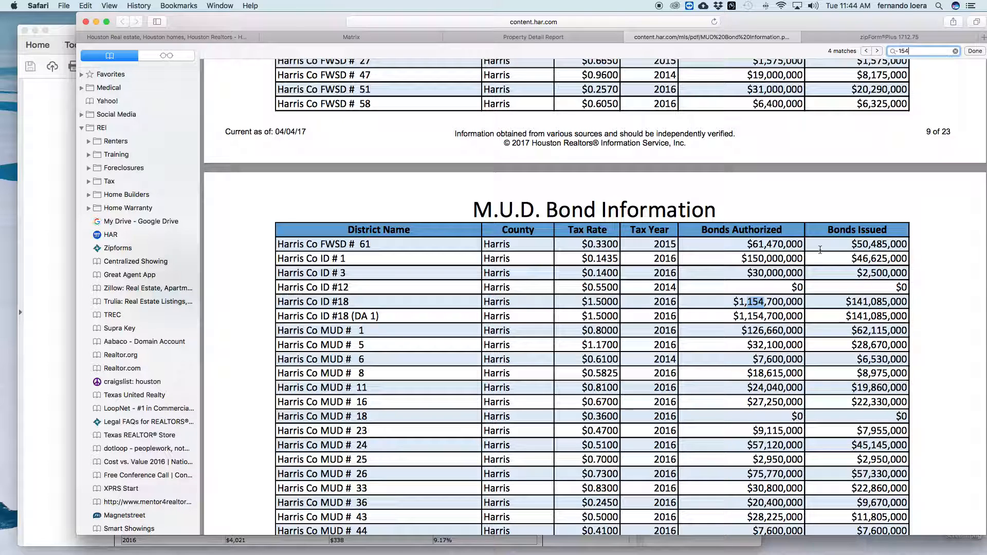
{"action": "left_click", "coordinate": [877, 51]}
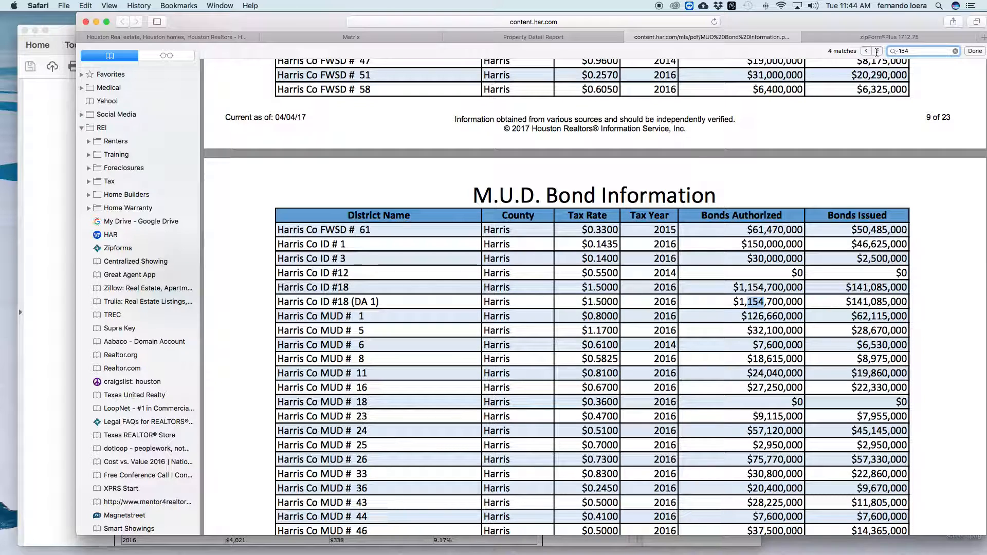
{"action": "left_click", "coordinate": [877, 51]}
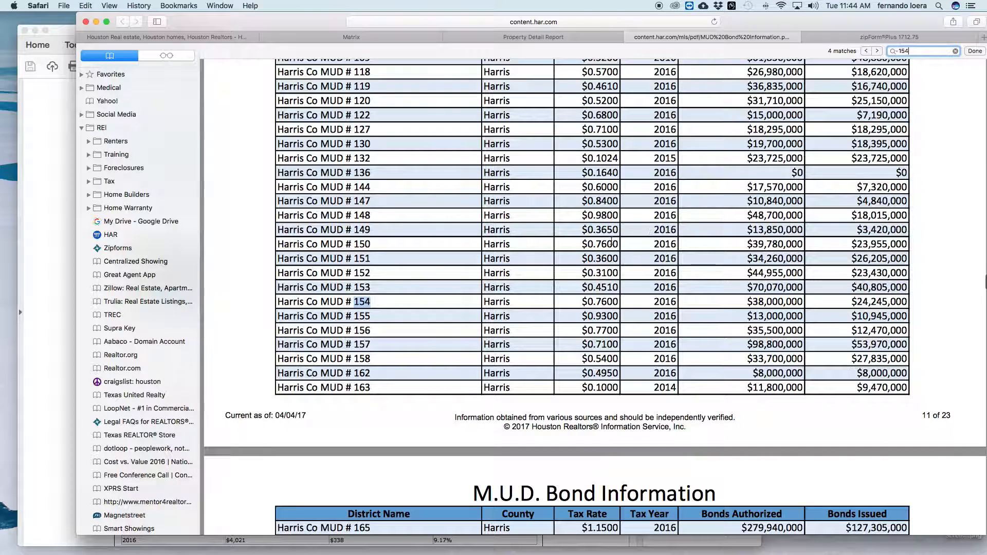
{"action": "left_click", "coordinate": [400, 304]}
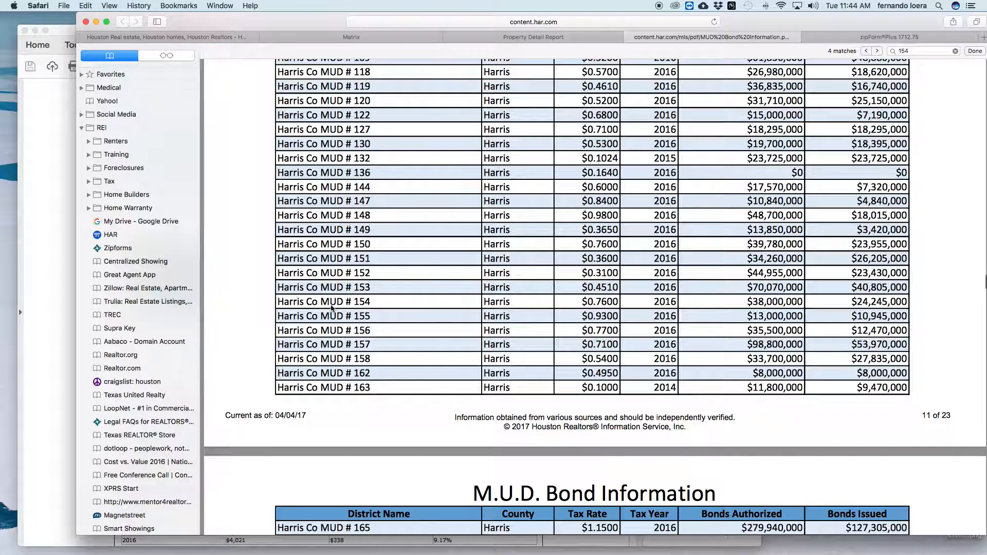
{"action": "left_click_drag", "start_coordinate": [278, 304], "coordinate": [909, 314]}
{"action": "scroll", "coordinate": [841, 310], "scroll_direction": "up", "scroll_amount": 1}
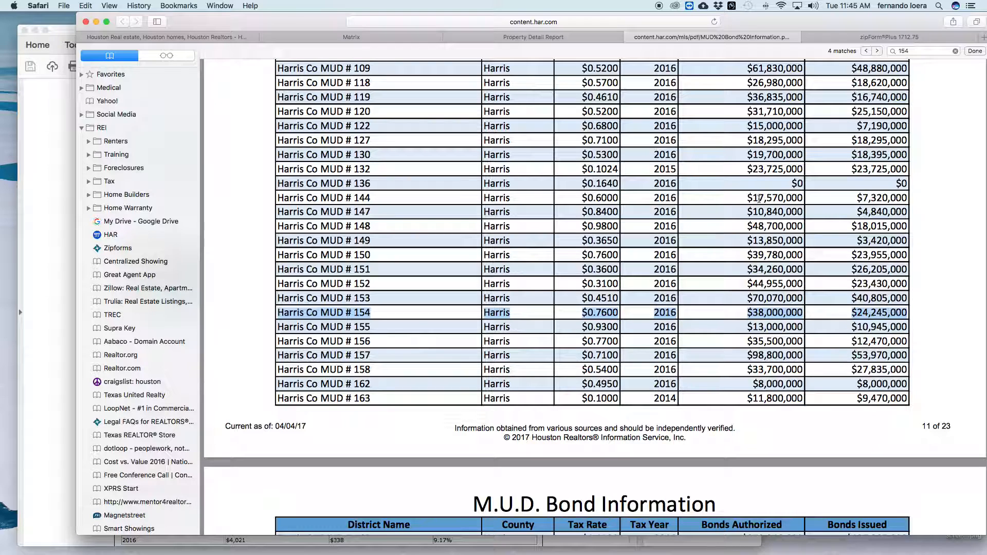
Enter 'Harris County MUD 154' as the water district name on the notice.
{"action": "left_click", "coordinate": [833, 39]}
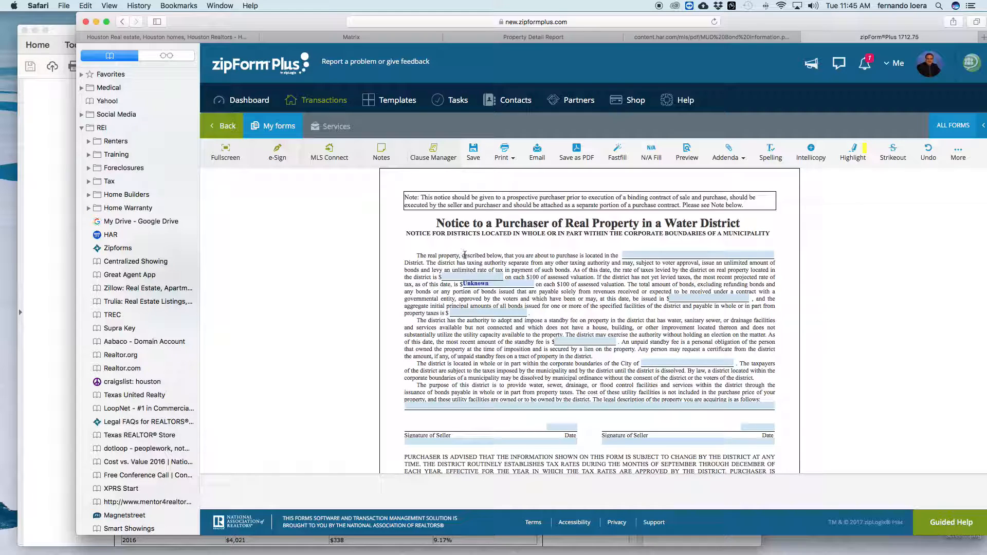
{"action": "left_click", "coordinate": [636, 255]}
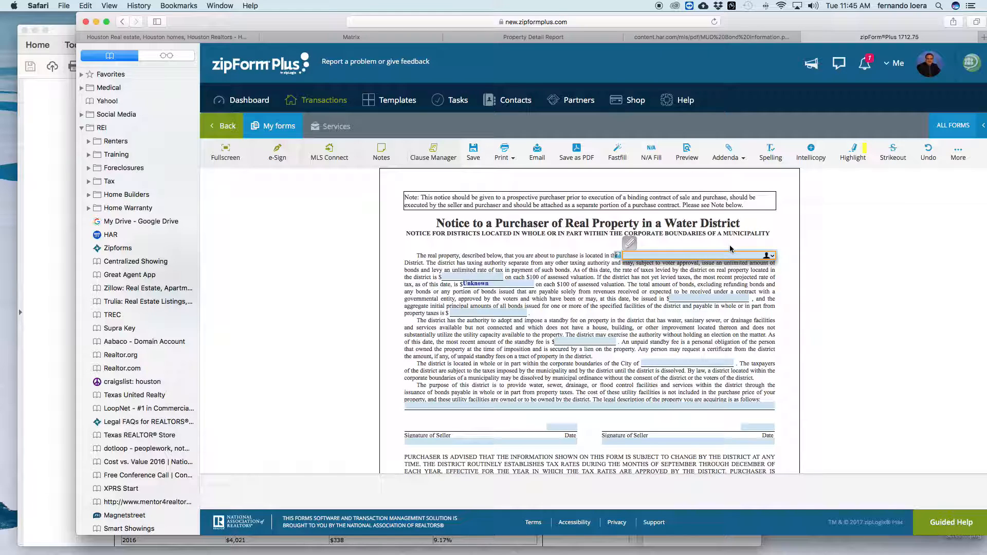
{"action": "type", "text": "is County MUD 154"}
{"action": "left_click", "coordinate": [532, 263]}
{"action": "left_click", "coordinate": [461, 276]}
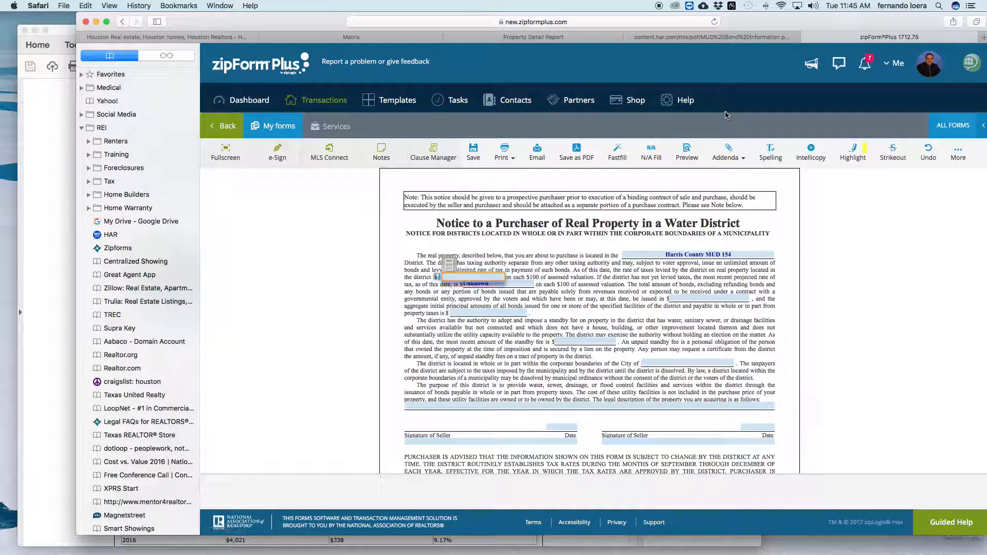
Confirm the $0.7600 tax rate on the MUD #154 row of the bond PDF.
{"action": "left_click", "coordinate": [699, 37]}
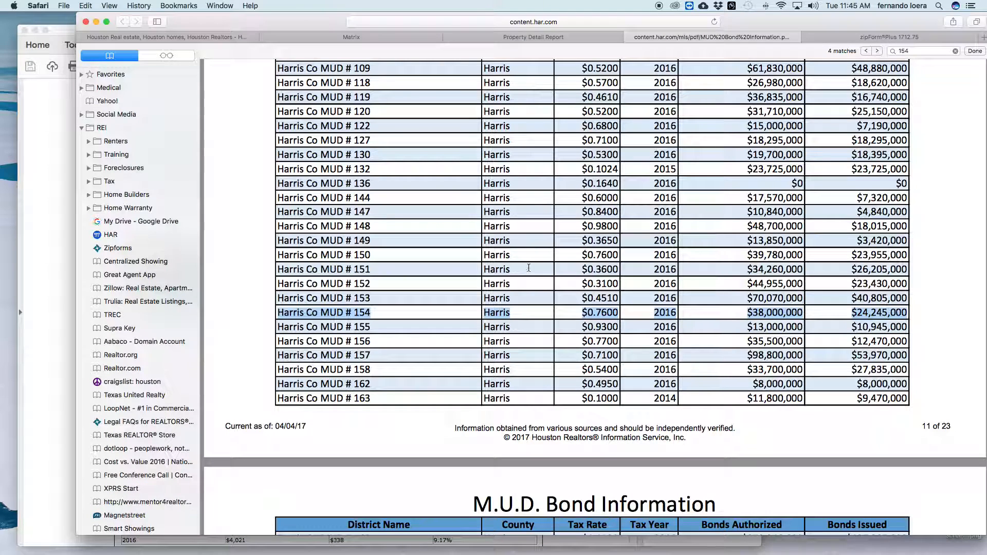
{"action": "scroll", "coordinate": [592, 309], "scroll_direction": "up", "scroll_amount": 8}
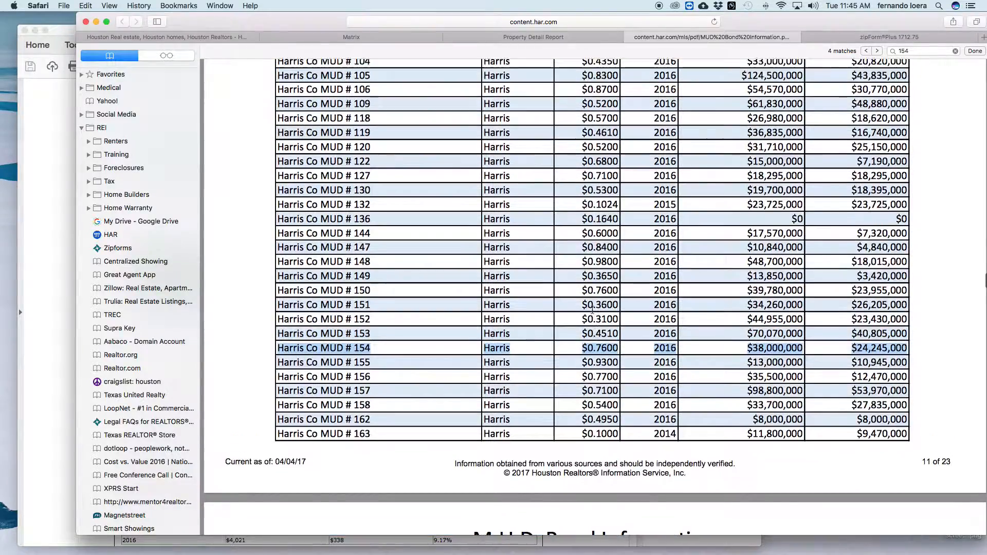
{"action": "scroll", "coordinate": [592, 309], "scroll_direction": "down", "scroll_amount": 4}
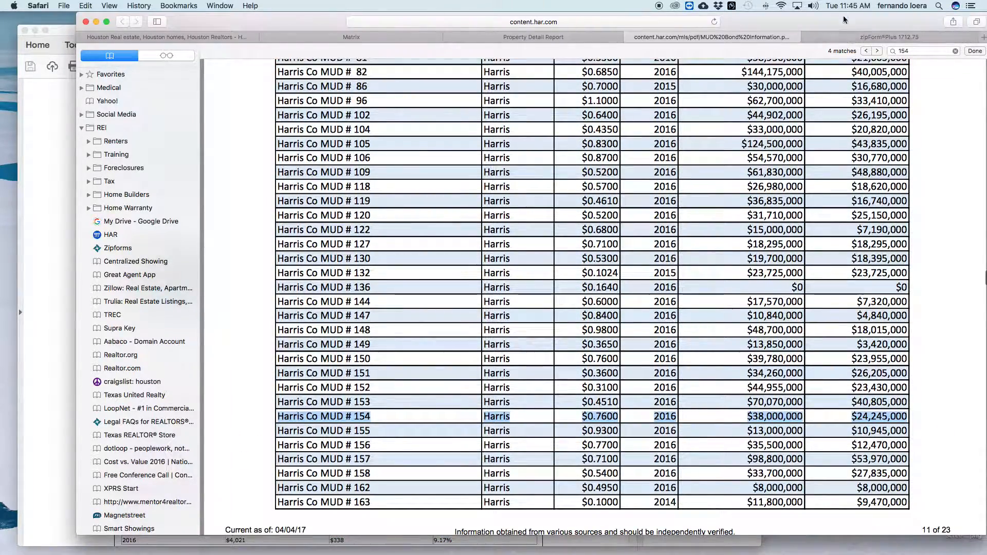
{"action": "left_click", "coordinate": [879, 37]}
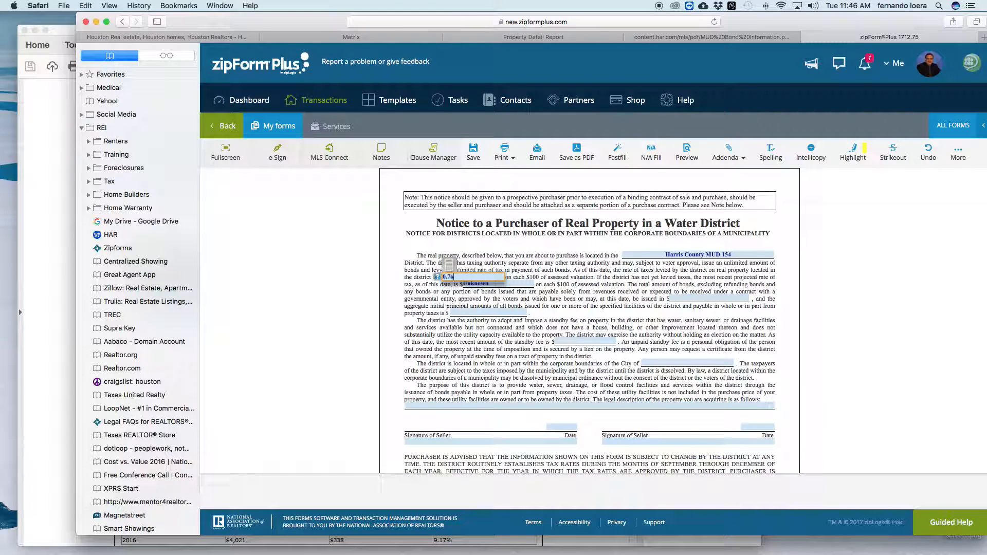
Commit 0.76 as the district tax rate, select the approved bond amount field, then revisit the PDF.
{"action": "left_click", "coordinate": [584, 282]}
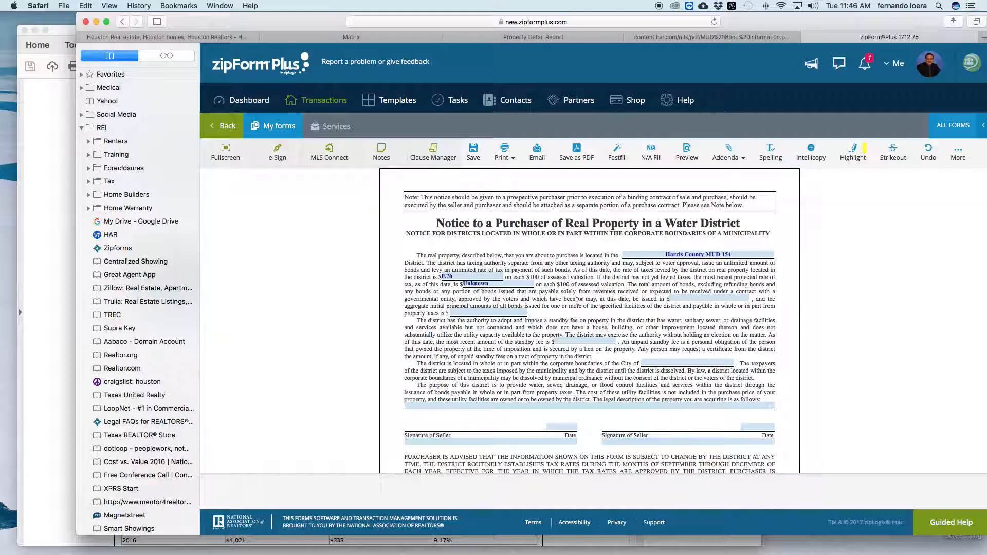
{"action": "scroll", "coordinate": [577, 302], "scroll_direction": "down", "scroll_amount": 1}
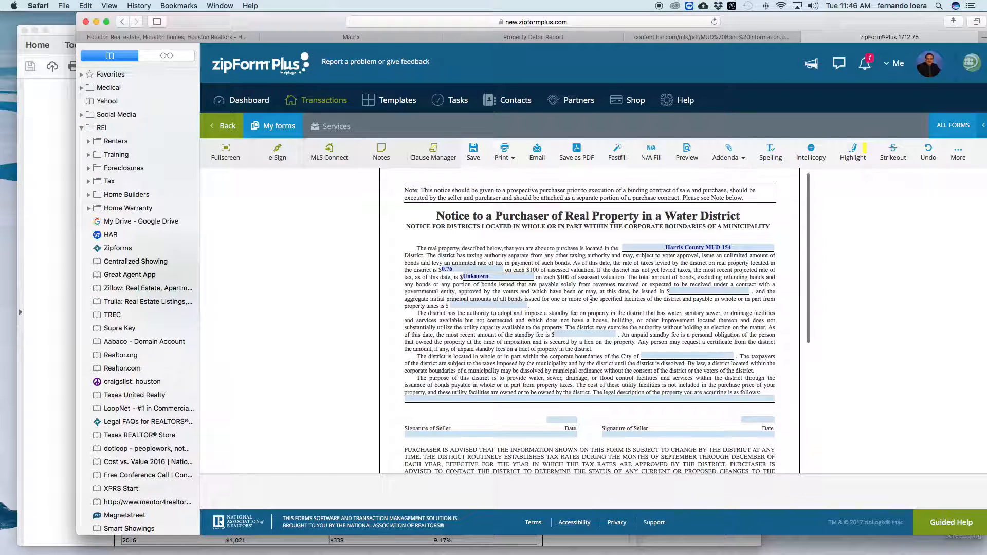
{"action": "left_click", "coordinate": [683, 292]}
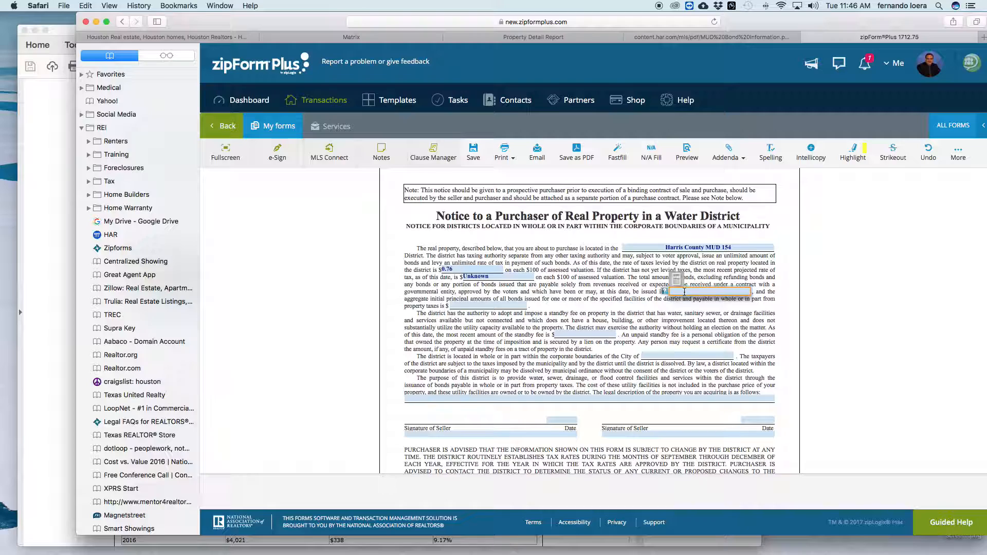
{"action": "left_click", "coordinate": [727, 37]}
{"action": "scroll", "coordinate": [760, 153], "scroll_direction": "up", "scroll_amount": 5}
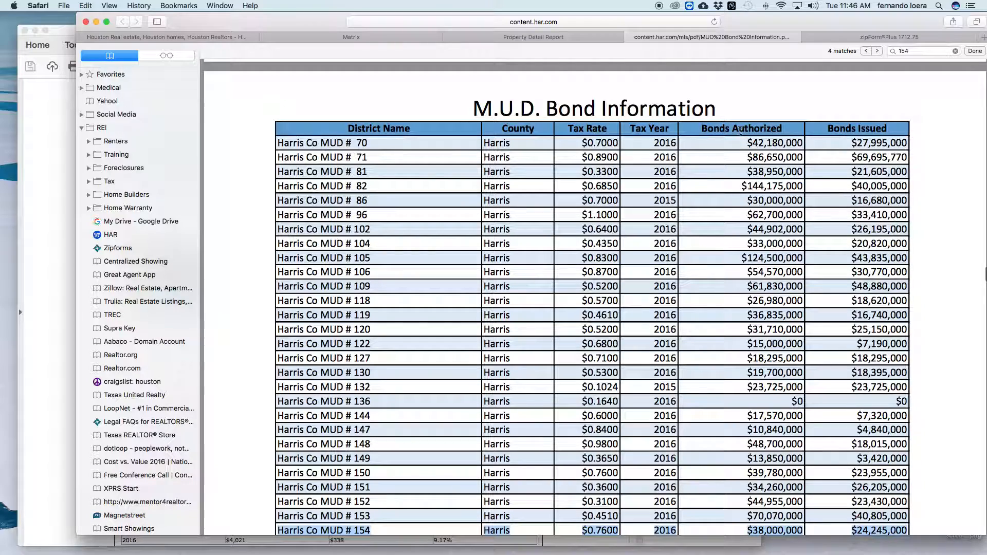
Enter 38,000,000.00 as the total bonds approved, matching MUD #154's authorized amount.
{"action": "scroll", "coordinate": [735, 132], "scroll_direction": "down", "scroll_amount": 3}
{"action": "scroll", "coordinate": [741, 133], "scroll_direction": "down", "scroll_amount": 2}
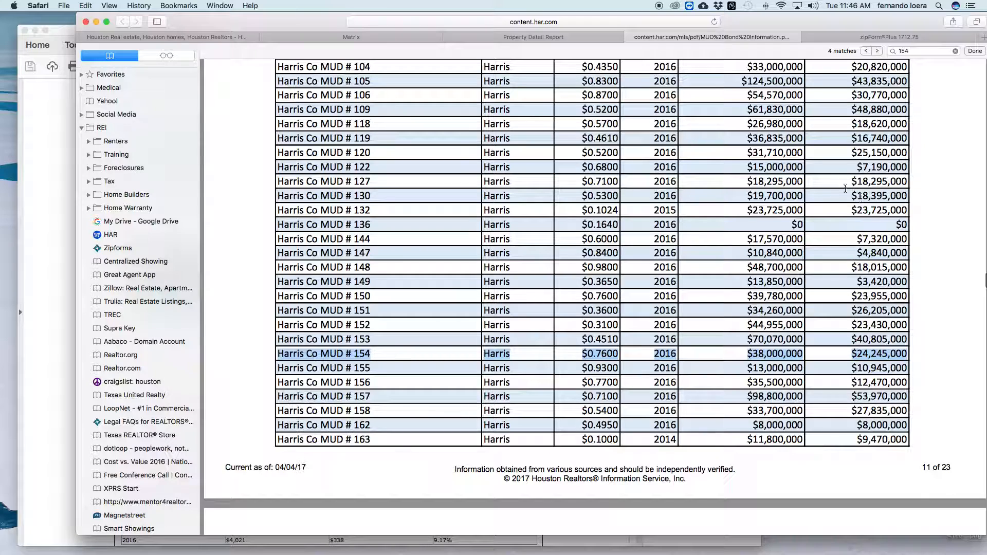
{"action": "left_click", "coordinate": [841, 39]}
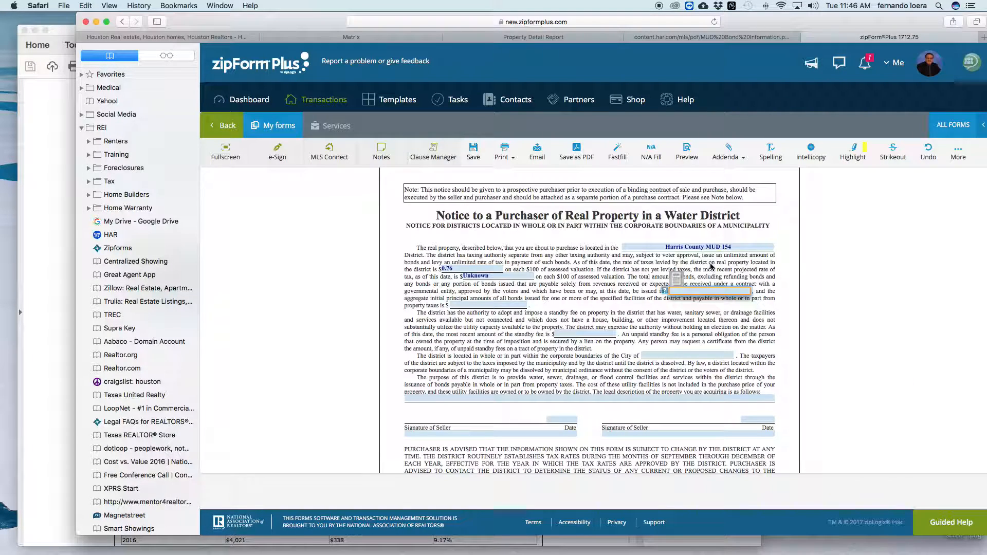
{"action": "type", "text": "38000000"}
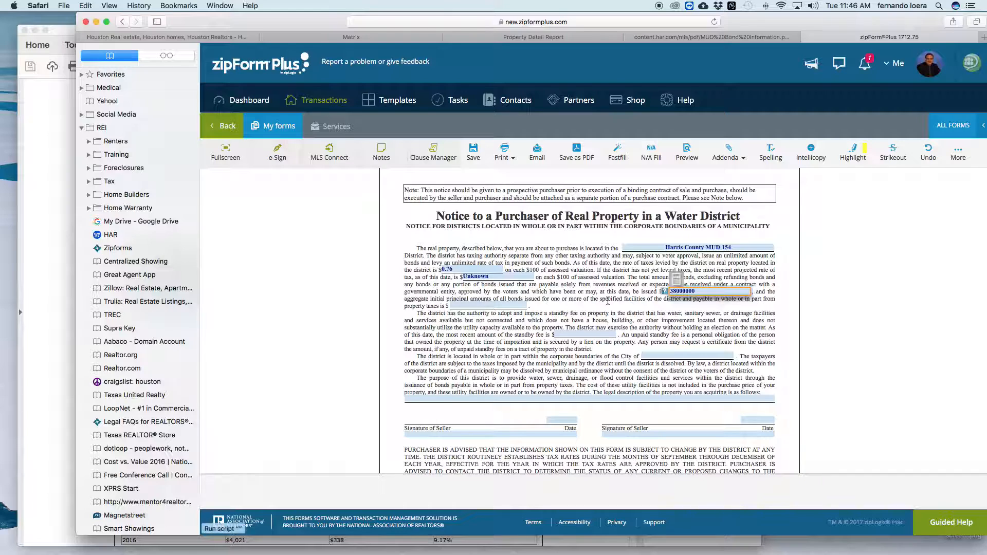
{"action": "left_click_drag", "start_coordinate": [579, 301], "coordinate": [583, 299]}
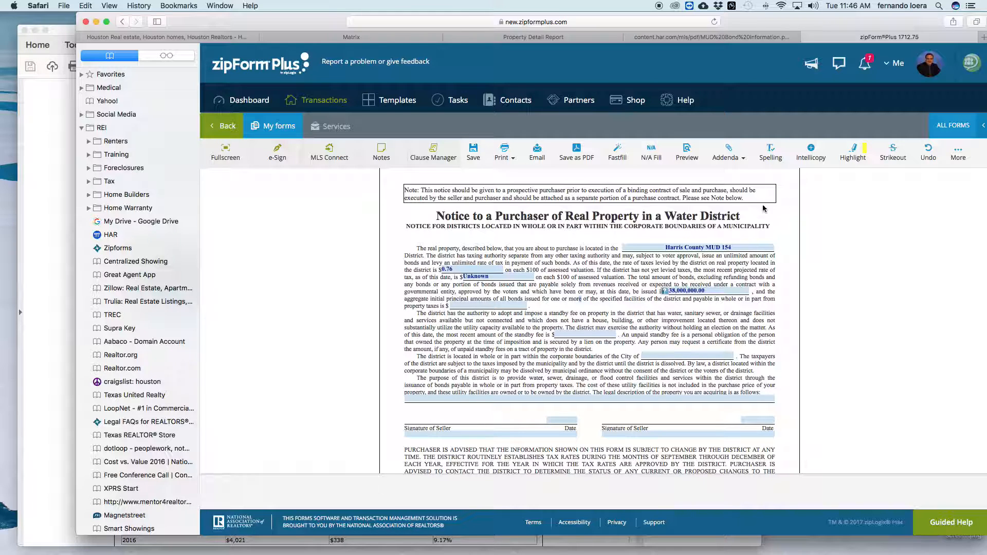
Enter $24,245,000.00 as the issued bonds payable from property taxes, checked against MUD #154.
{"action": "left_click", "coordinate": [777, 39]}
{"action": "scroll", "coordinate": [842, 190], "scroll_direction": "up", "scroll_amount": 5}
{"action": "scroll", "coordinate": [848, 205], "scroll_direction": "down", "scroll_amount": 4}
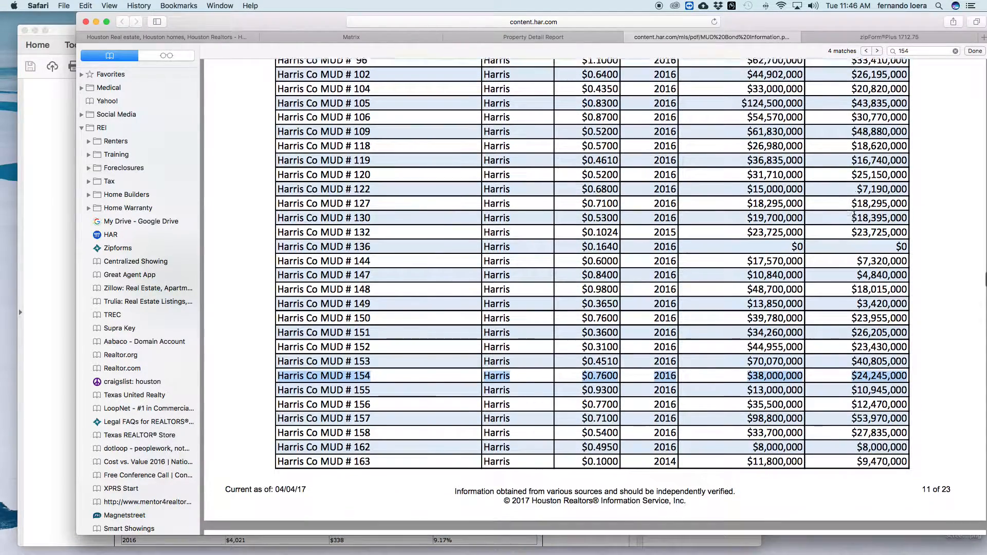
{"action": "scroll", "coordinate": [853, 214], "scroll_direction": "down", "scroll_amount": 3}
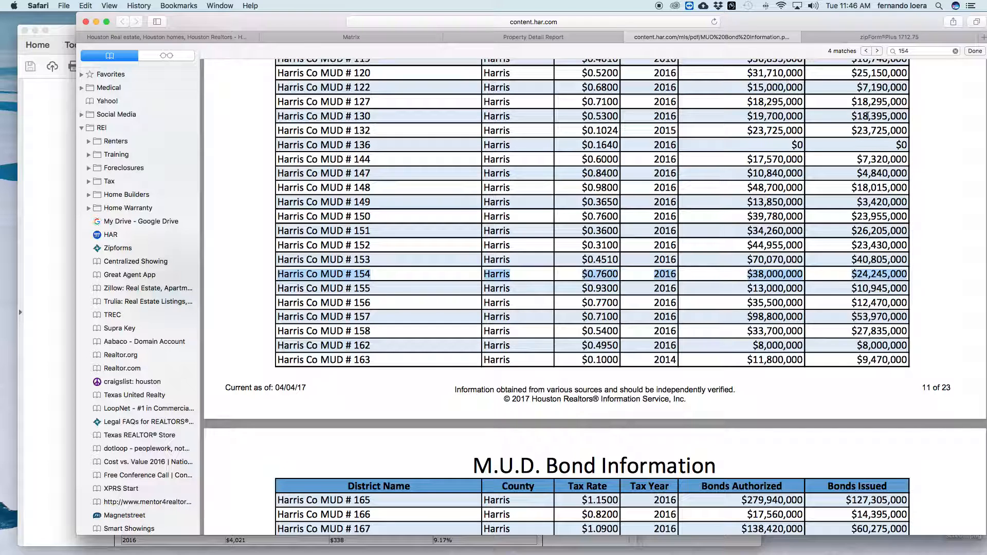
{"action": "left_click", "coordinate": [857, 37]}
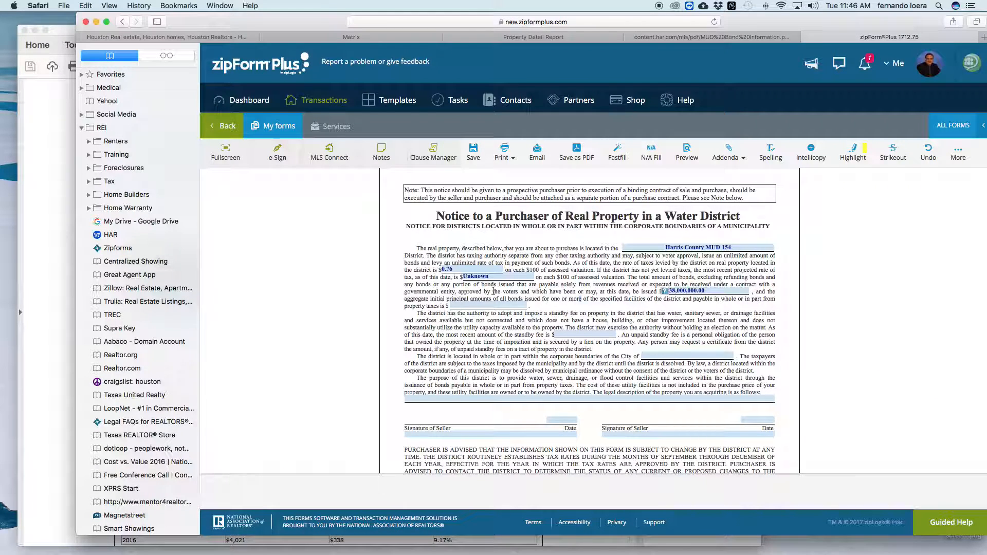
{"action": "left_click", "coordinate": [470, 304]}
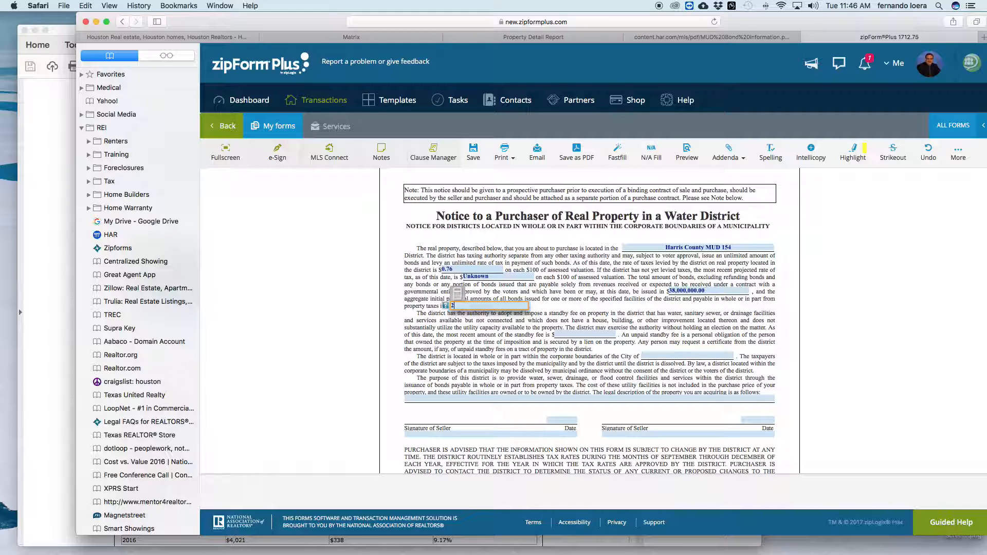
{"action": "type", "text": "24,245,"}
{"action": "type", "text": "00"}
{"action": "type", "text": "0"}
{"action": "left_click", "coordinate": [572, 296]}
{"action": "scroll", "coordinate": [566, 293], "scroll_direction": "down", "scroll_amount": 2}
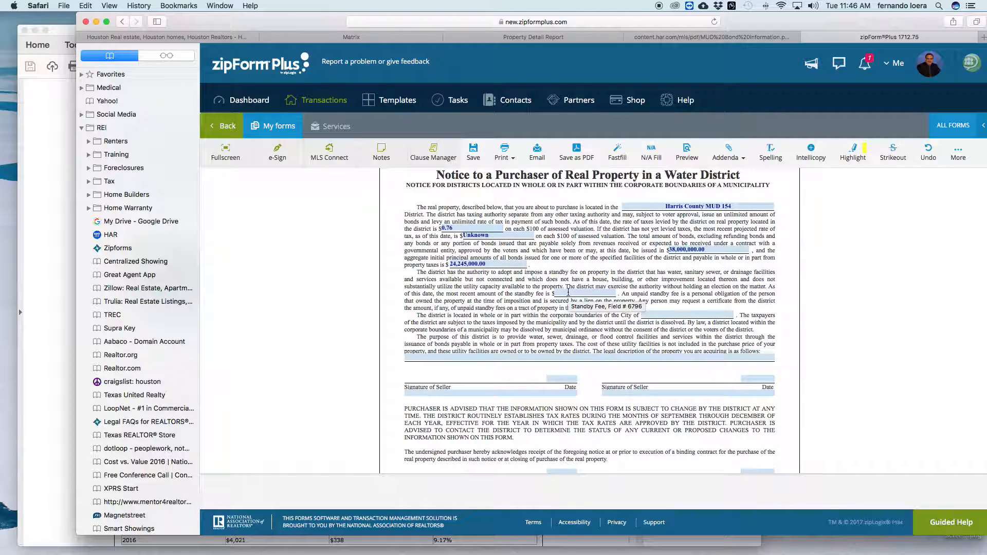
{"action": "scroll", "coordinate": [607, 294], "scroll_direction": "down", "scroll_amount": 1}
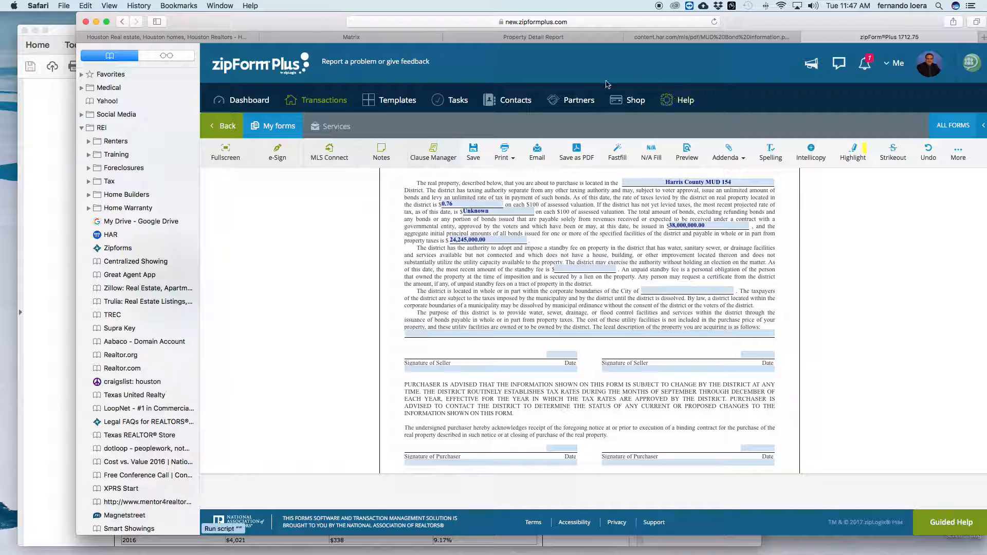
{"action": "left_click", "coordinate": [551, 39]}
Fill the 'City of' field with Houston from the autocomplete list.
{"action": "scroll", "coordinate": [575, 140], "scroll_direction": "up", "scroll_amount": 5}
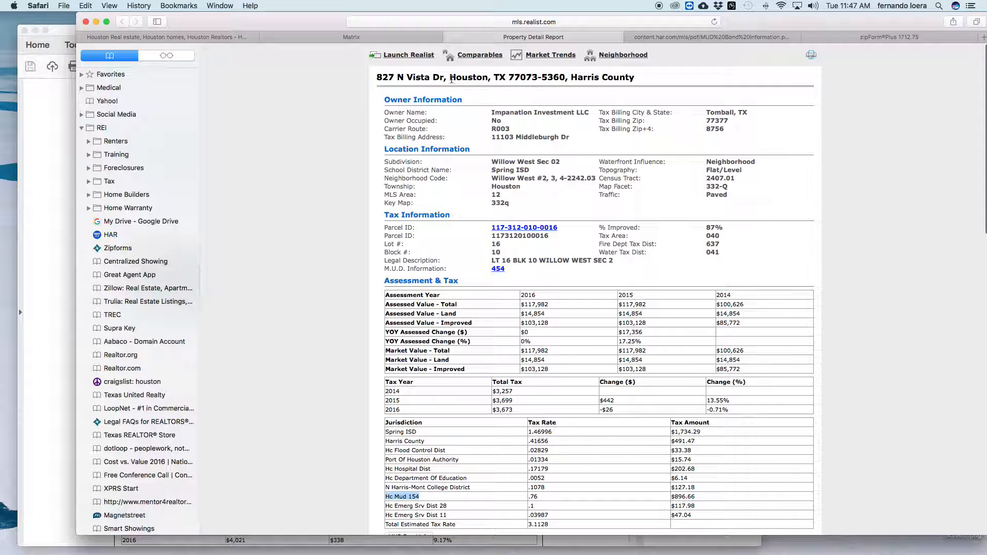
{"action": "left_click", "coordinate": [874, 38]}
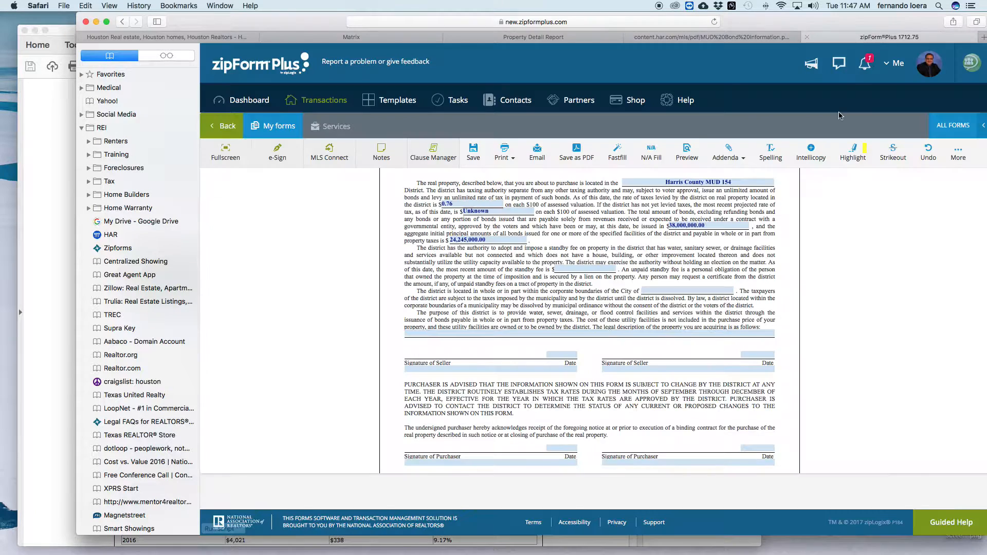
{"action": "left_click", "coordinate": [649, 291]}
{"action": "type", "text": "Houson"}
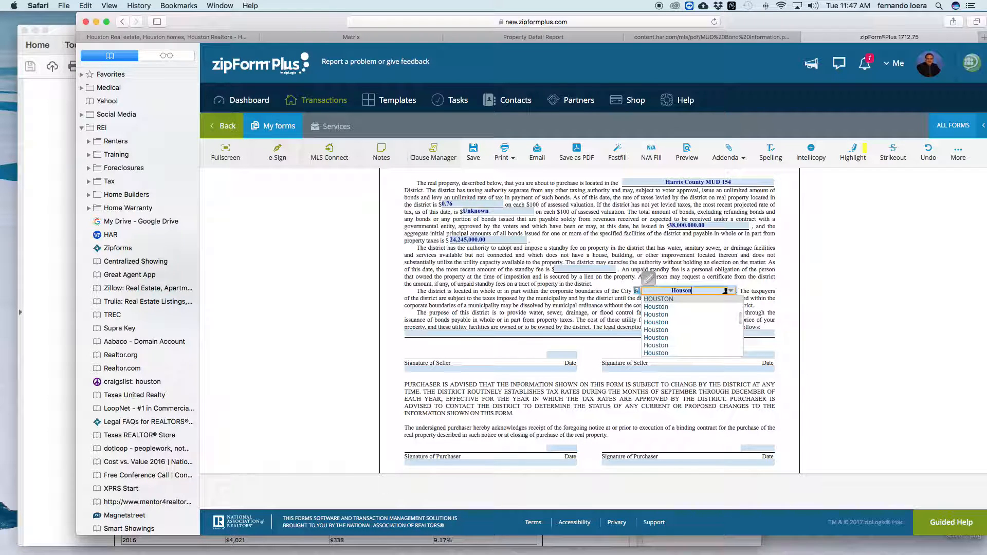
{"action": "type", "text": "on"}
{"action": "left_click", "coordinate": [596, 294]}
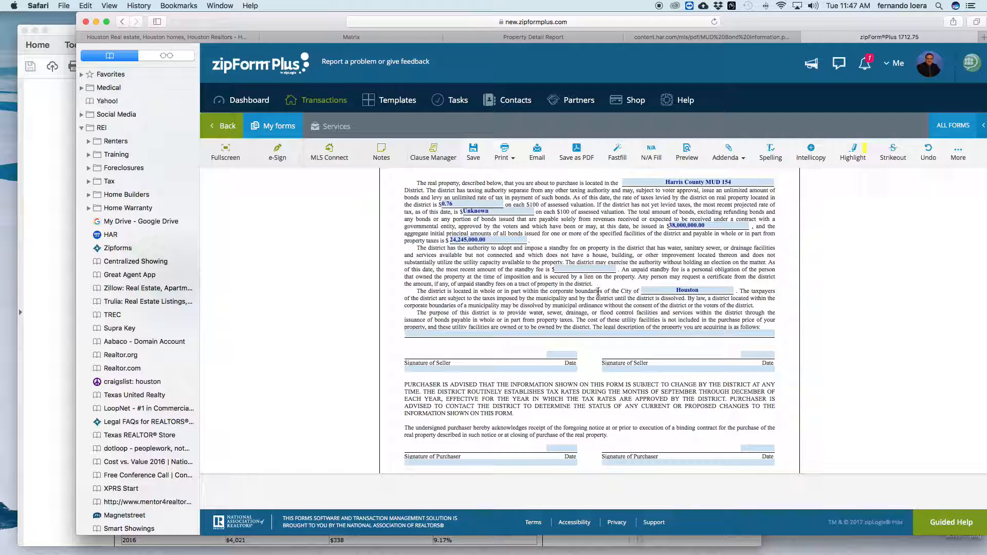
{"action": "scroll", "coordinate": [598, 292], "scroll_direction": "down", "scroll_amount": 2}
{"action": "left_click", "coordinate": [581, 306]}
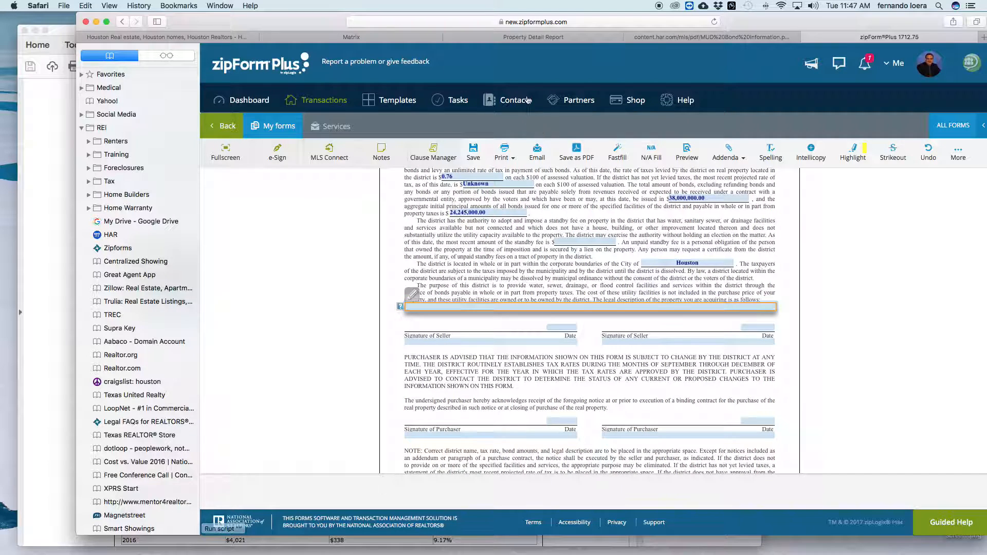
{"action": "left_click", "coordinate": [521, 39]}
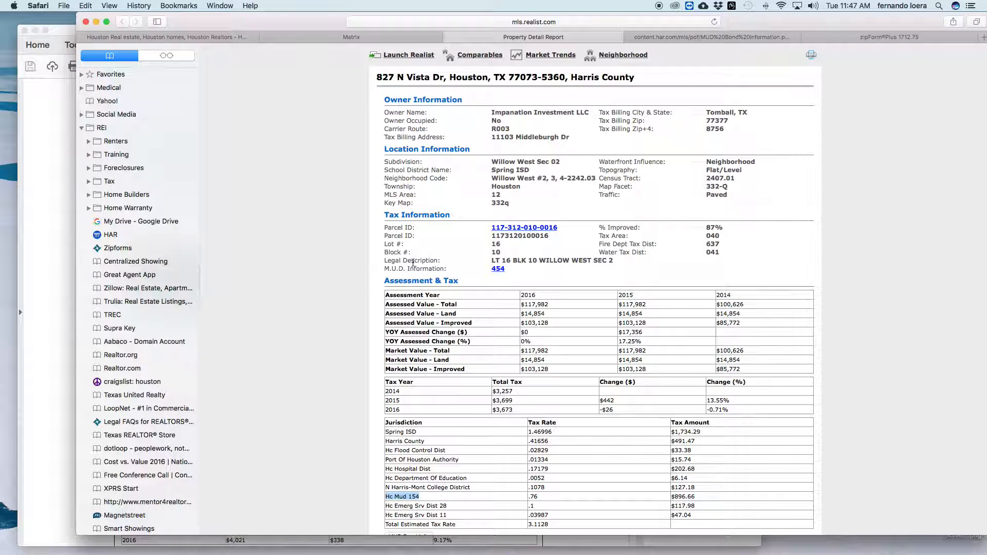
{"action": "left_click", "coordinate": [580, 264]}
{"action": "mouse_move", "coordinate": [492, 261]}
{"action": "left_mouse_down"}
{"action": "mouse_move", "coordinate": [591, 261]}
{"action": "mouse_move", "coordinate": [493, 260]}
{"action": "left_mouse_up"}
{"action": "left_click", "coordinate": [610, 261]}
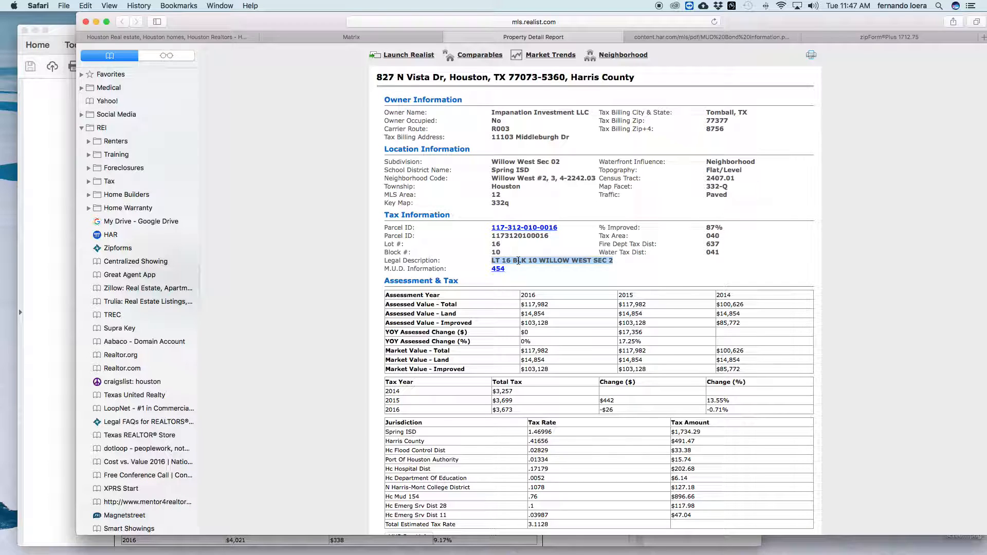
{"action": "right_click", "coordinate": [518, 261]}
{"action": "left_click", "coordinate": [545, 292]}
Paste the copied legal description into the notice's legal description line.
{"action": "left_click", "coordinate": [845, 38]}
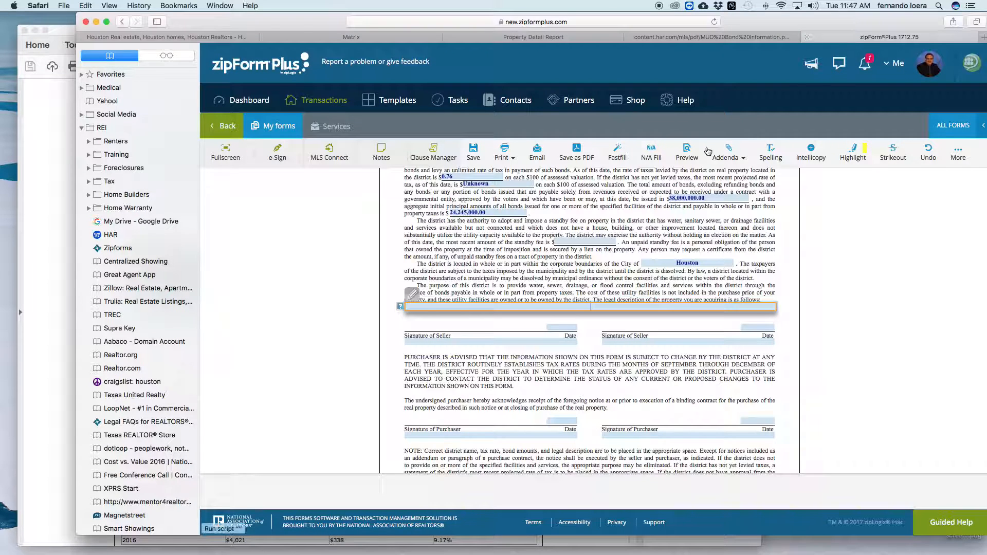
{"action": "right_click", "coordinate": [589, 308]}
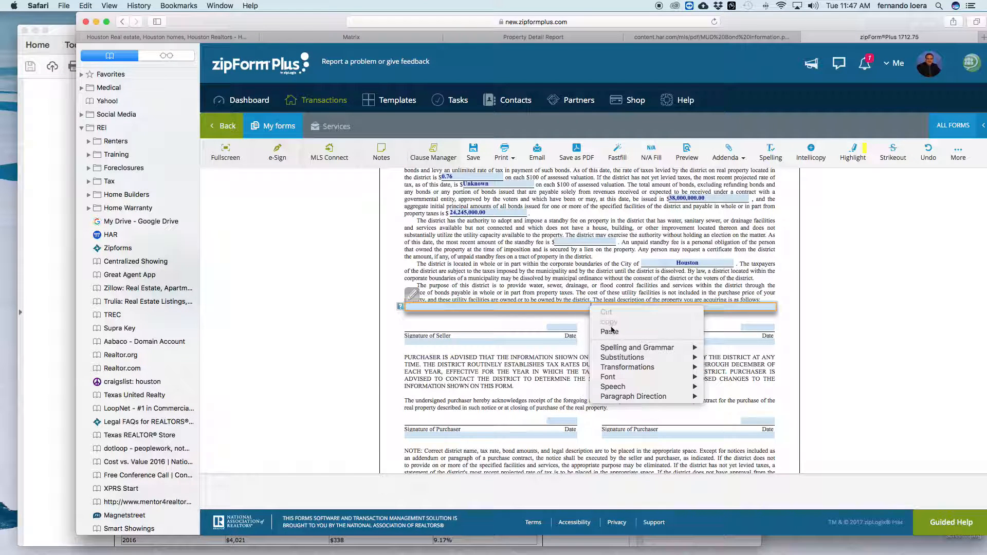
{"action": "left_click", "coordinate": [609, 334]}
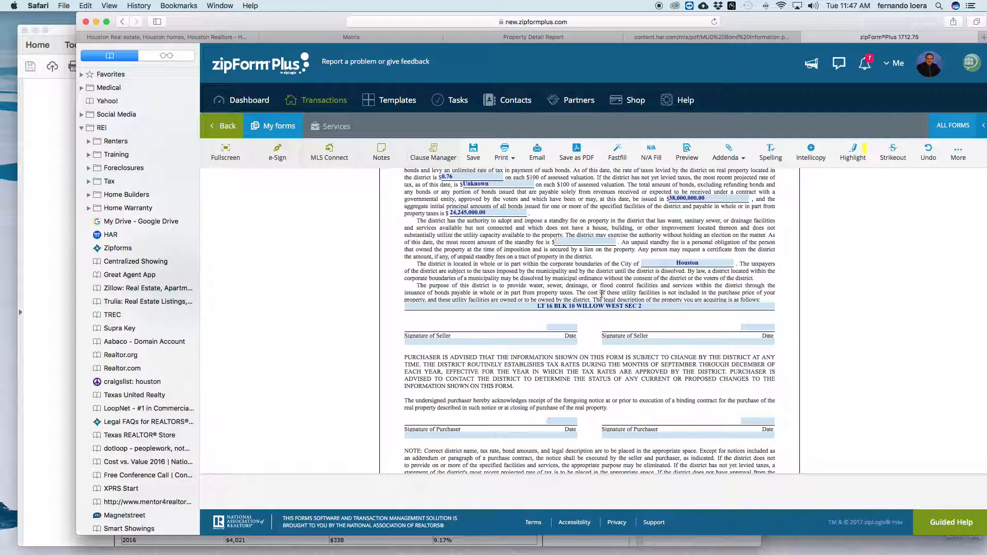
{"action": "scroll", "coordinate": [602, 294], "scroll_direction": "up", "scroll_amount": 4}
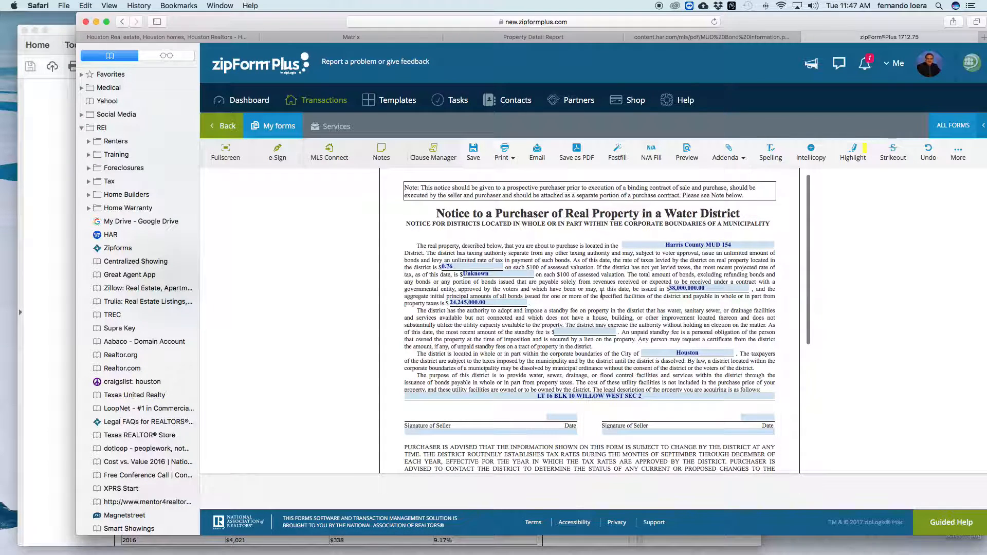
{"action": "scroll", "coordinate": [602, 294], "scroll_direction": "down", "scroll_amount": 1}
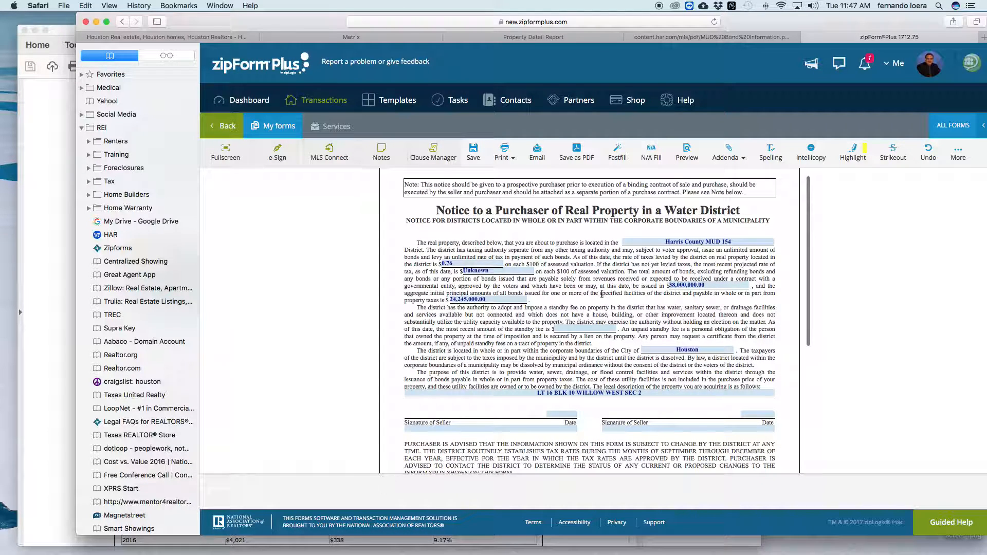
{"action": "scroll", "coordinate": [602, 294], "scroll_direction": "down", "scroll_amount": 1}
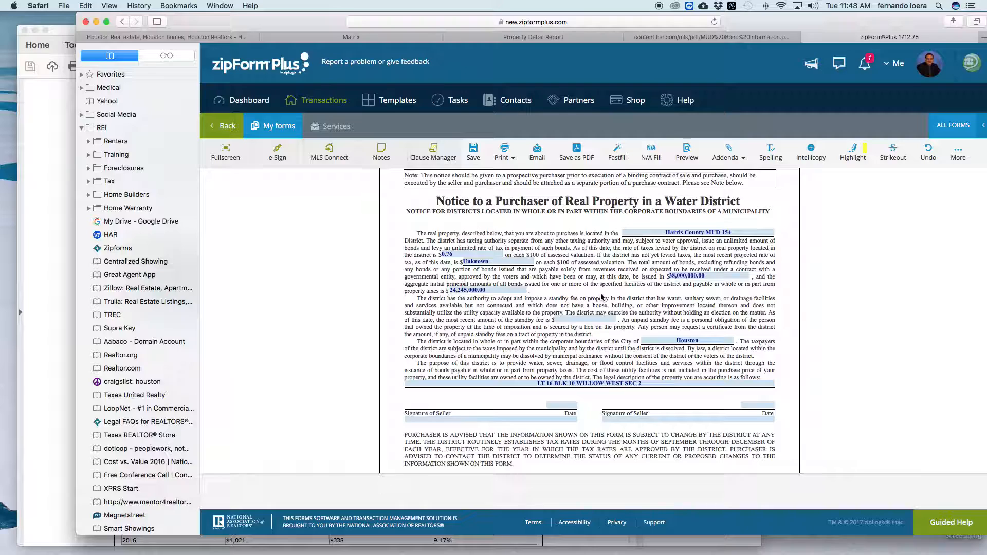
{"action": "scroll", "coordinate": [602, 297], "scroll_direction": "down", "scroll_amount": 5}
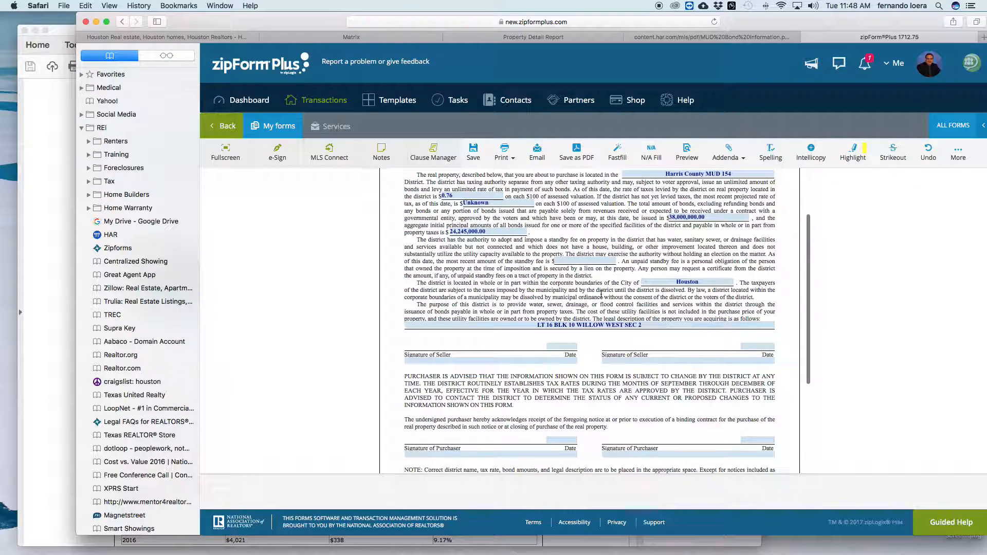
{"action": "scroll", "coordinate": [602, 294], "scroll_direction": "up", "scroll_amount": 10}
{"action": "scroll", "coordinate": [603, 294], "scroll_direction": "down", "scroll_amount": 15}
{"action": "scroll", "coordinate": [602, 294], "scroll_direction": "up", "scroll_amount": 1}
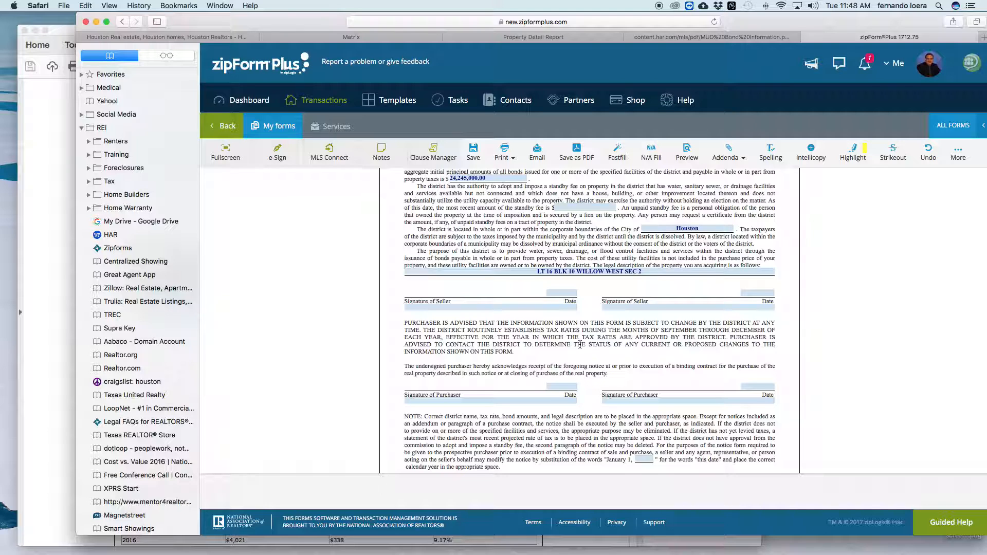
{"action": "scroll", "coordinate": [580, 345], "scroll_direction": "up", "scroll_amount": 12}
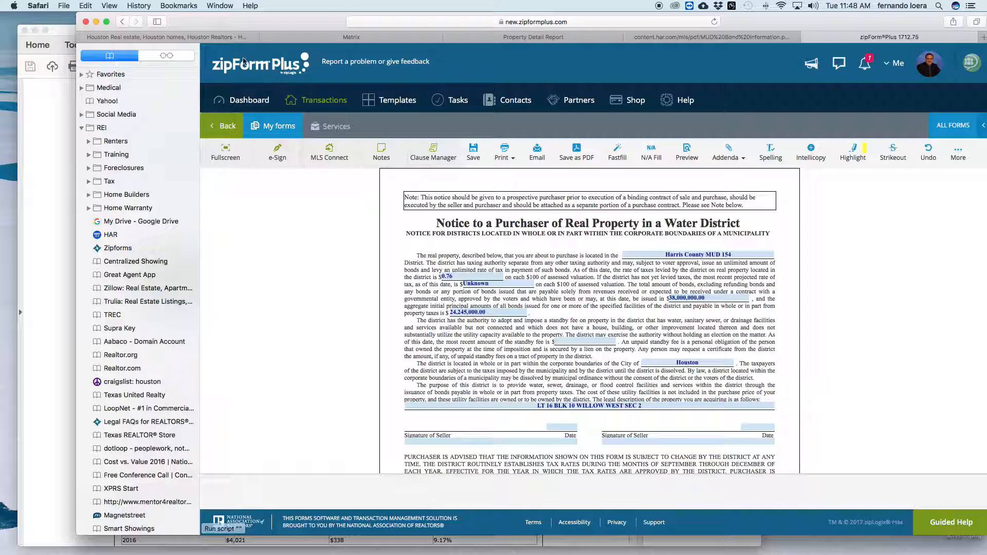
{"action": "left_click_drag", "start_coordinate": [208, 20], "coordinate": [341, 29]}
Bring the Acrobat MUD district guide forward and scroll to the Assessment & Tax example showing Hc Mud 239 at a .67 rate.
{"action": "left_click", "coordinate": [142, 34]}
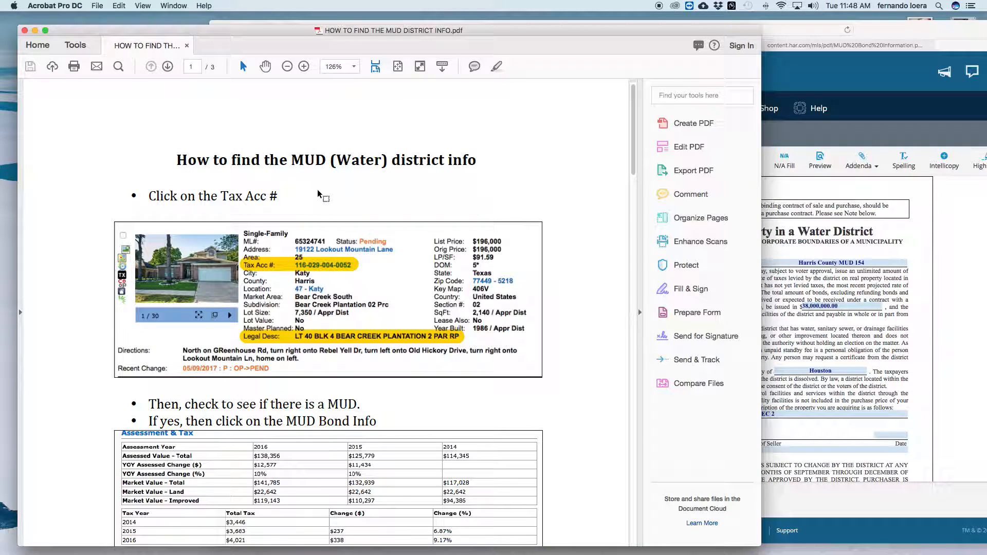
{"action": "scroll", "coordinate": [342, 216], "scroll_direction": "down", "scroll_amount": 10}
{"action": "scroll", "coordinate": [343, 216], "scroll_direction": "down", "scroll_amount": 20}
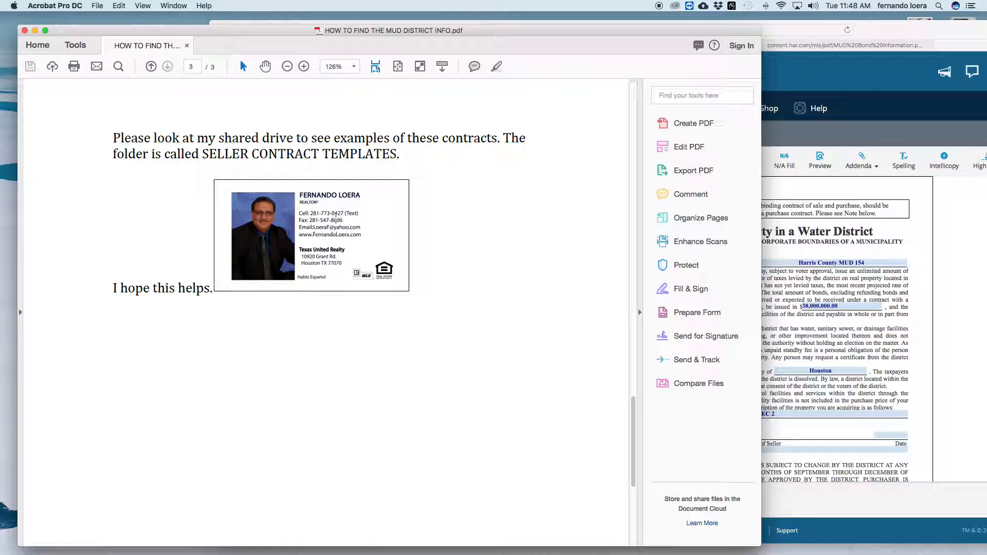
{"action": "scroll", "coordinate": [336, 218], "scroll_direction": "up", "scroll_amount": 20}
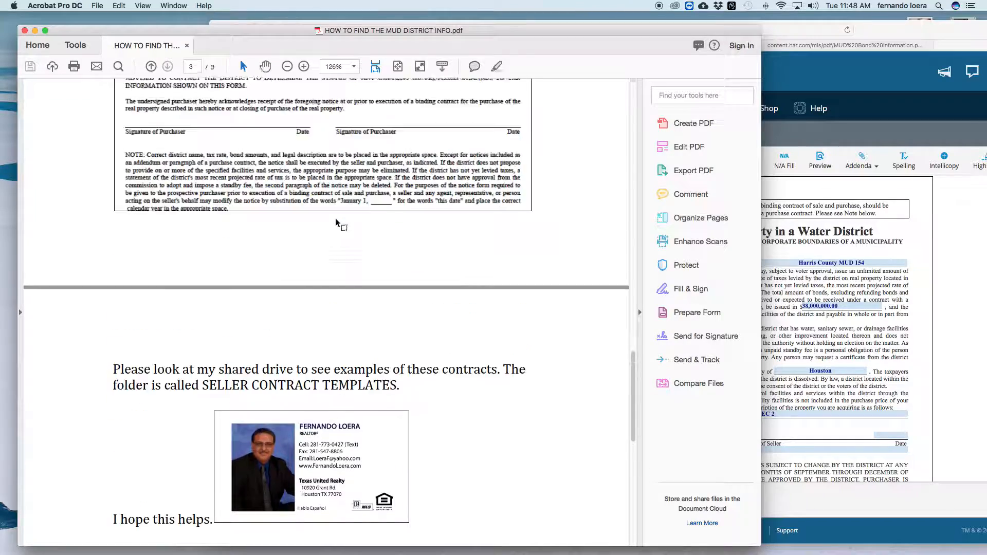
{"action": "scroll", "coordinate": [336, 218], "scroll_direction": "down", "scroll_amount": 5}
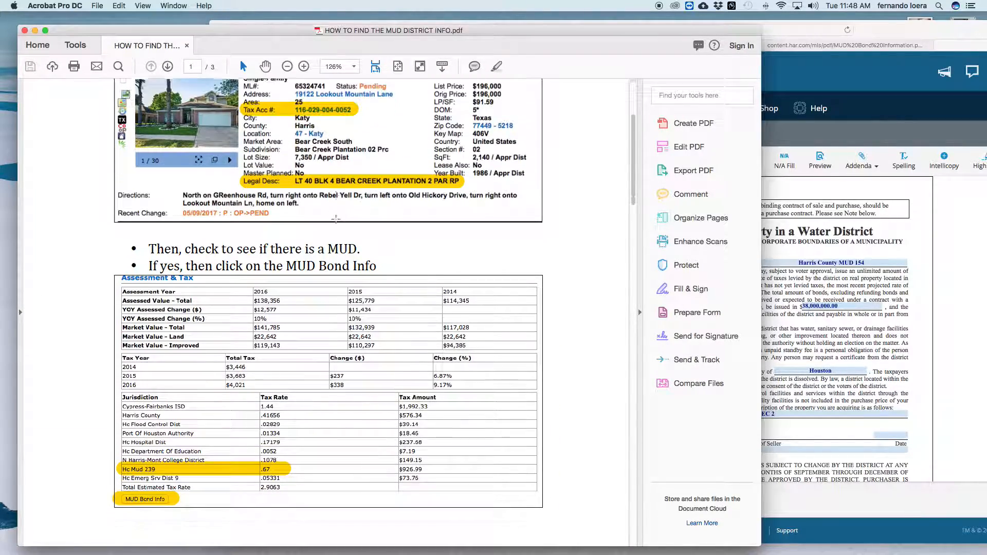
{"action": "scroll", "coordinate": [336, 219], "scroll_direction": "down", "scroll_amount": 8}
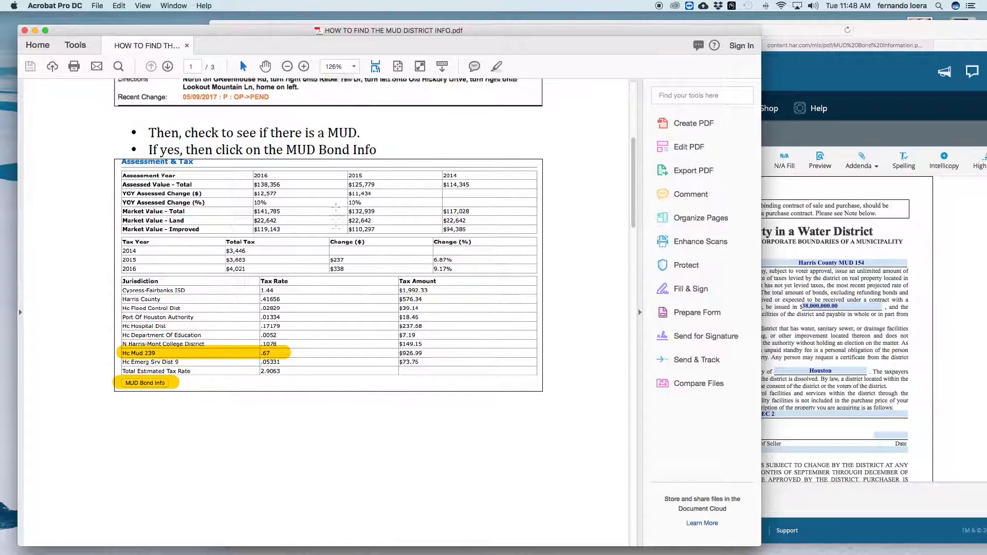
{"action": "scroll", "coordinate": [335, 219], "scroll_direction": "up", "scroll_amount": 12}
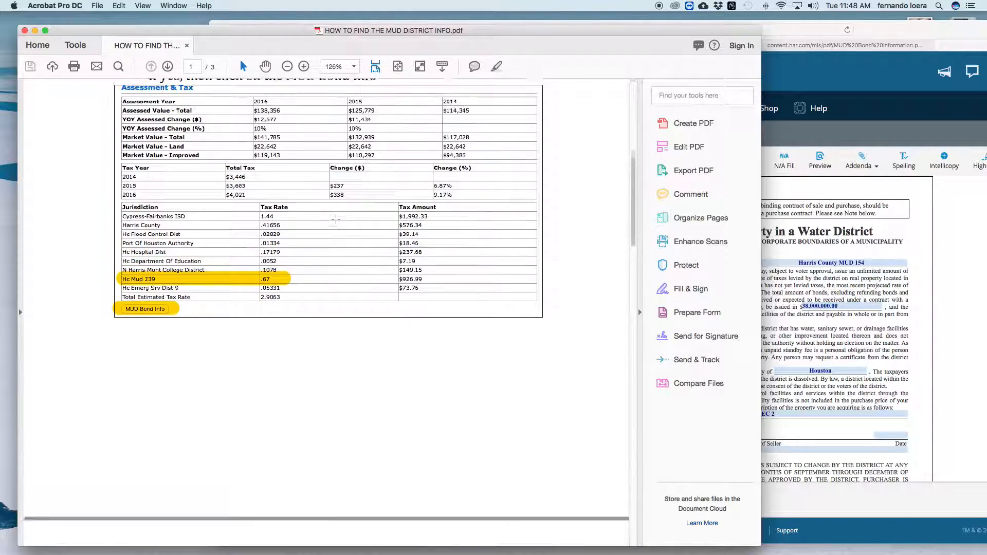